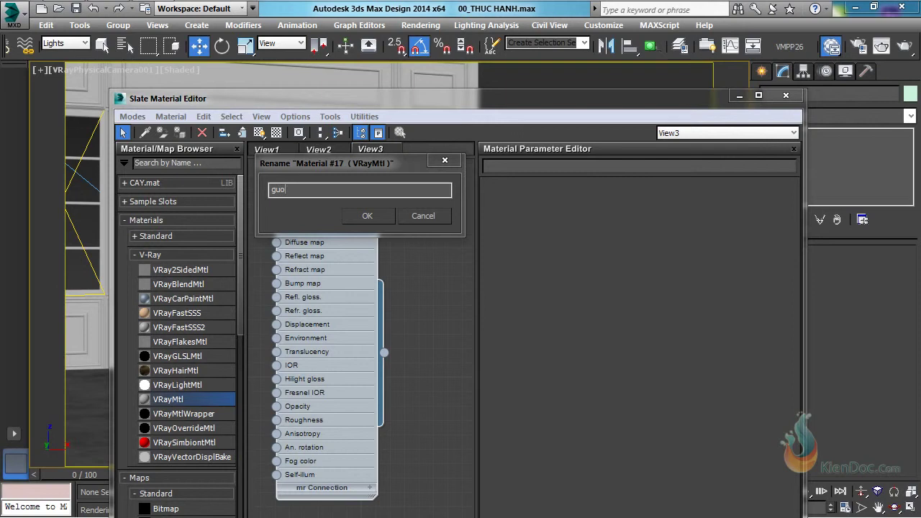
Name the new VRayMtl "guong" and set its diffuse colour to light blue, RGB 129, 169, 236.
key(Return)
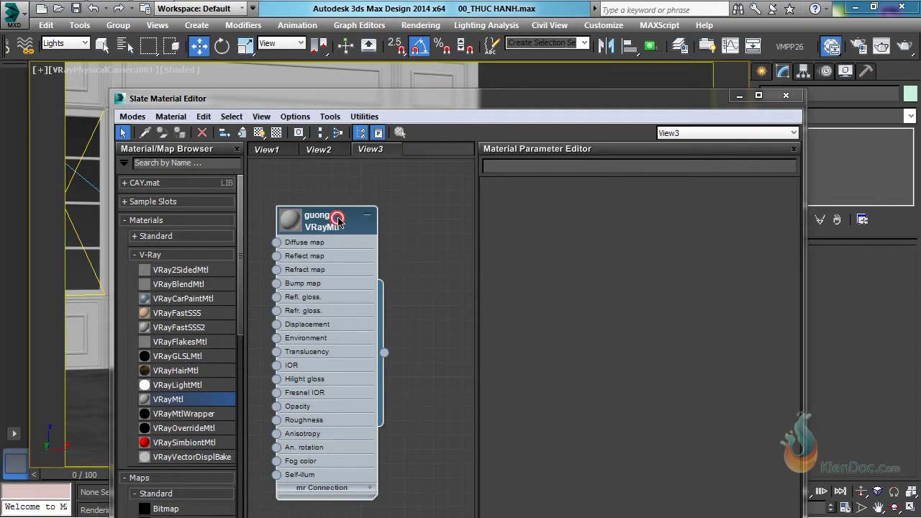
double_click(337, 218)
click(603, 281)
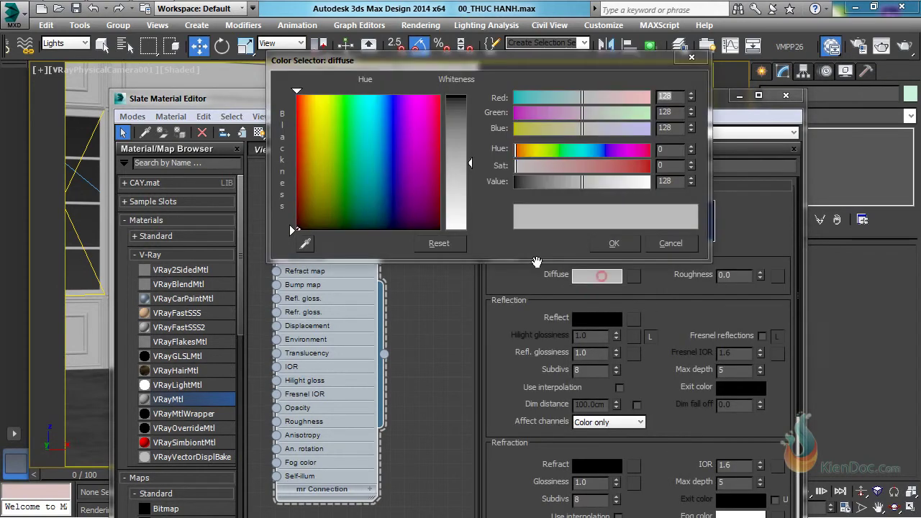
click(383, 116)
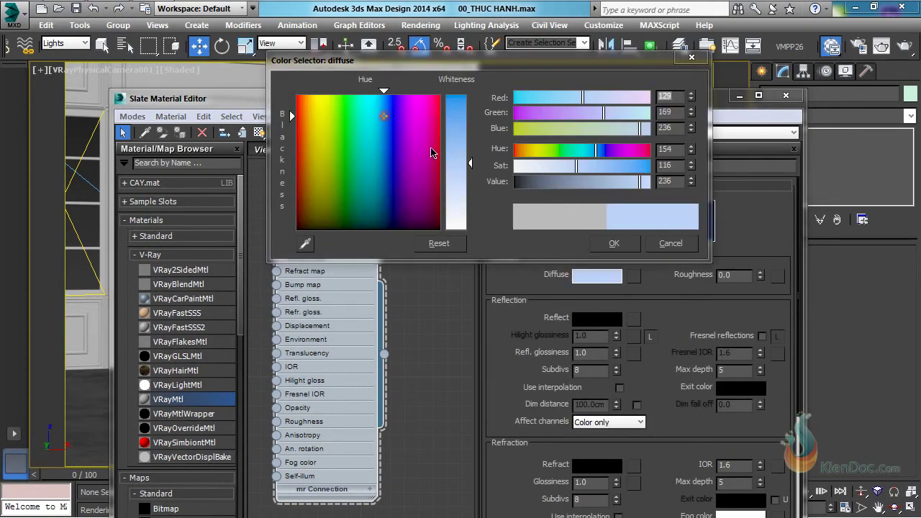
click(605, 243)
Set the guong material's reflection colour to pure white, value 255.
click(597, 318)
drag(472, 109, 471, 229)
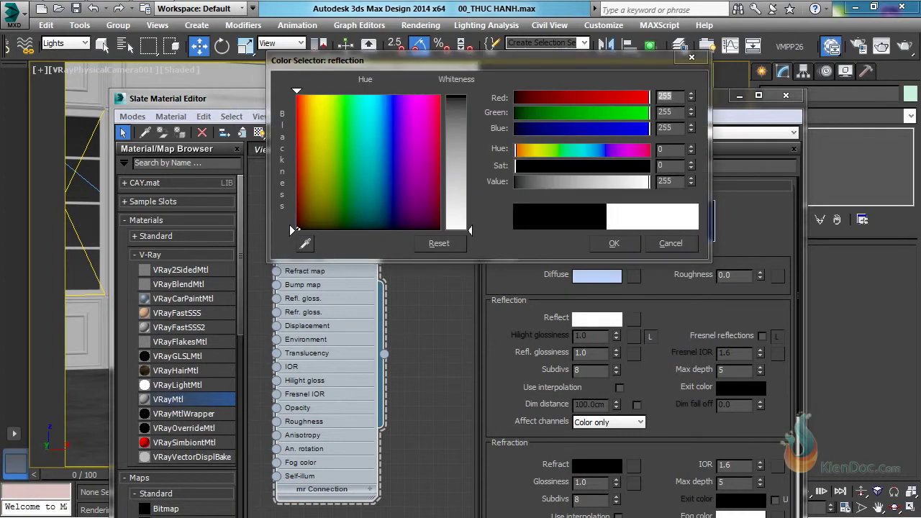
click(611, 243)
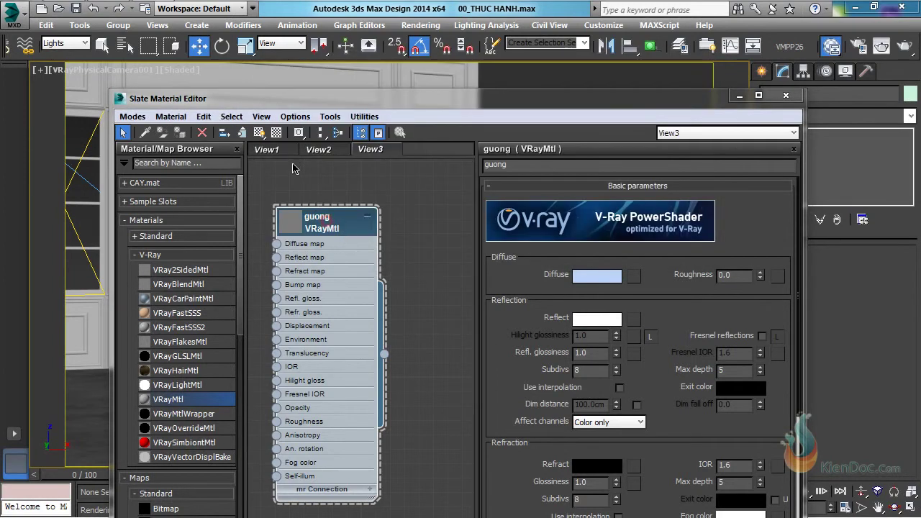
Turn on viewport shading and the preview background for guong, move its node toward the upper part of the view and collapse it.
click(259, 133)
drag(335, 217, 412, 197)
click(453, 172)
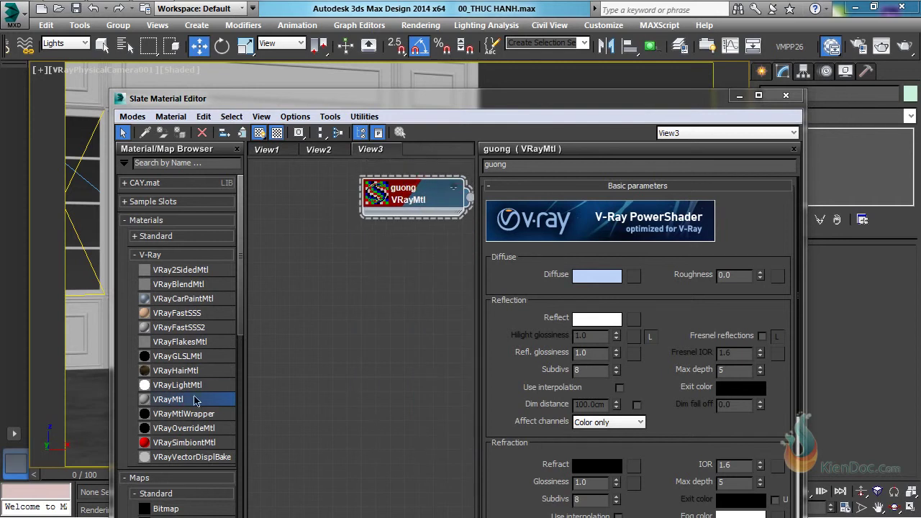
drag(430, 271, 367, 241)
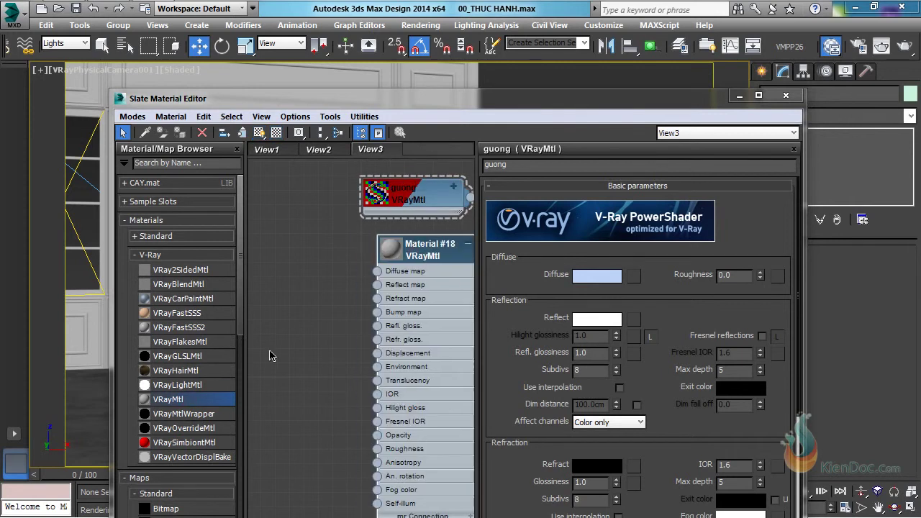
drag(167, 512, 333, 251)
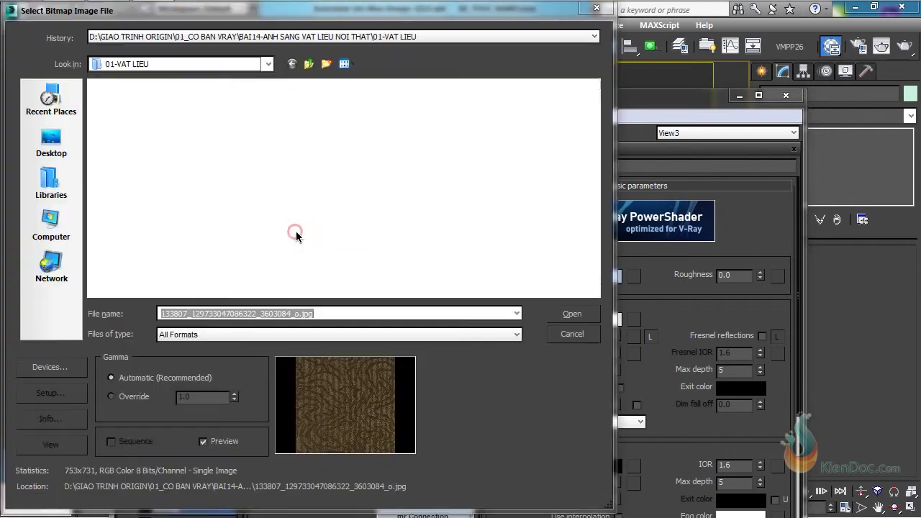
double_click(275, 225)
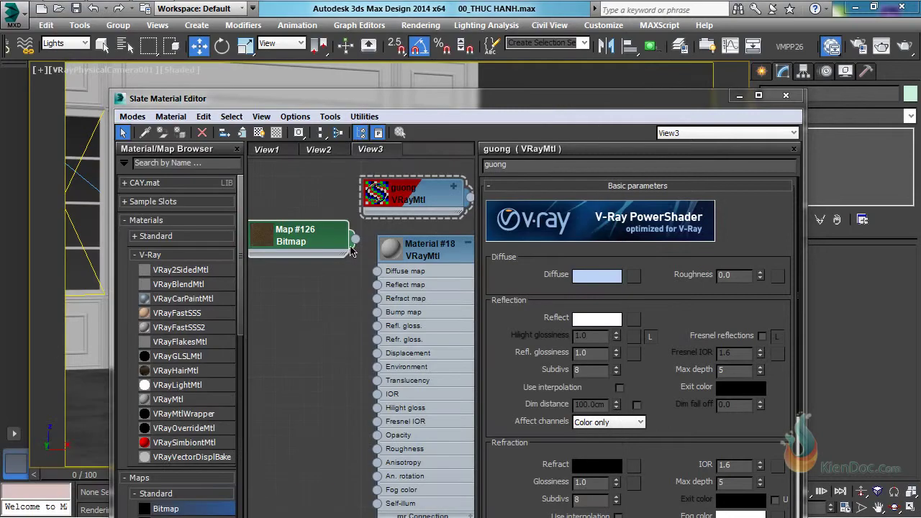
drag(367, 260, 376, 271)
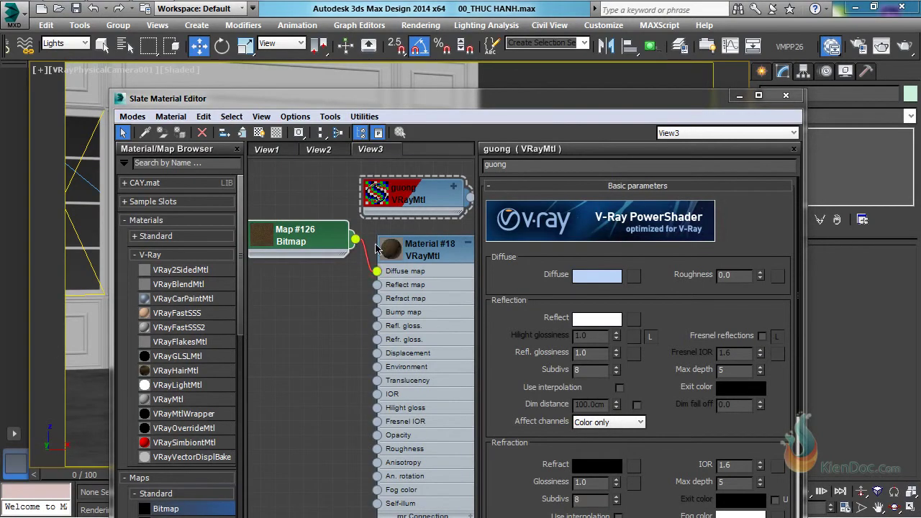
Enlarge the Material #18 preview, collapse its slots, and turn on its preview background and viewport shading.
double_click(389, 248)
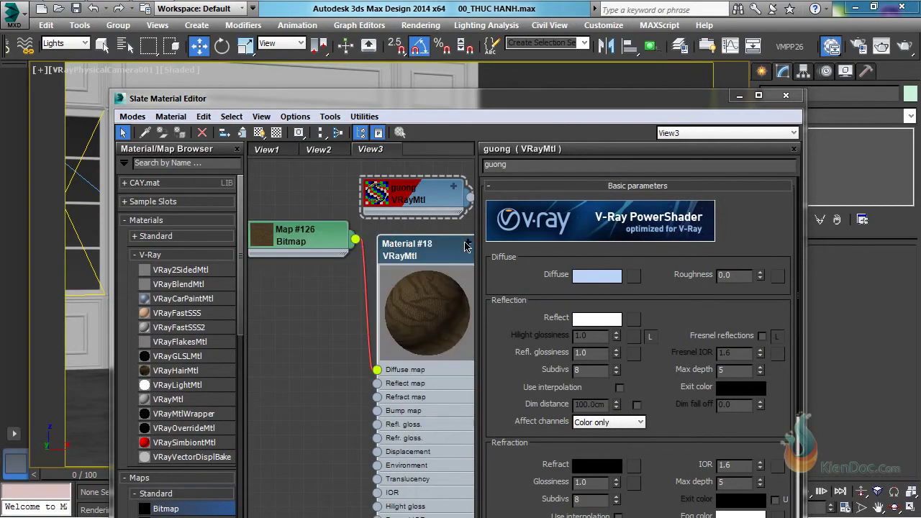
double_click(420, 250)
click(261, 133)
click(276, 132)
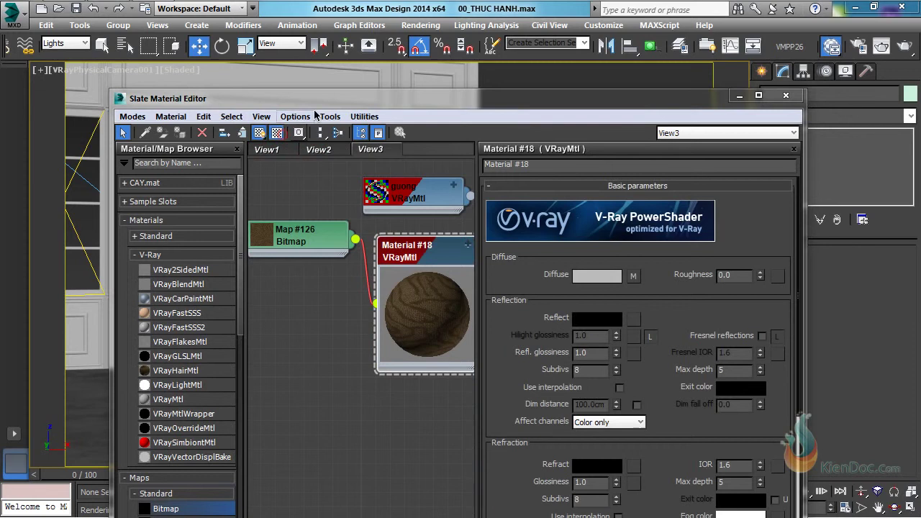
Set the selection filter to All and open the wall mirror group behind the lamp.
drag(323, 98, 351, 250)
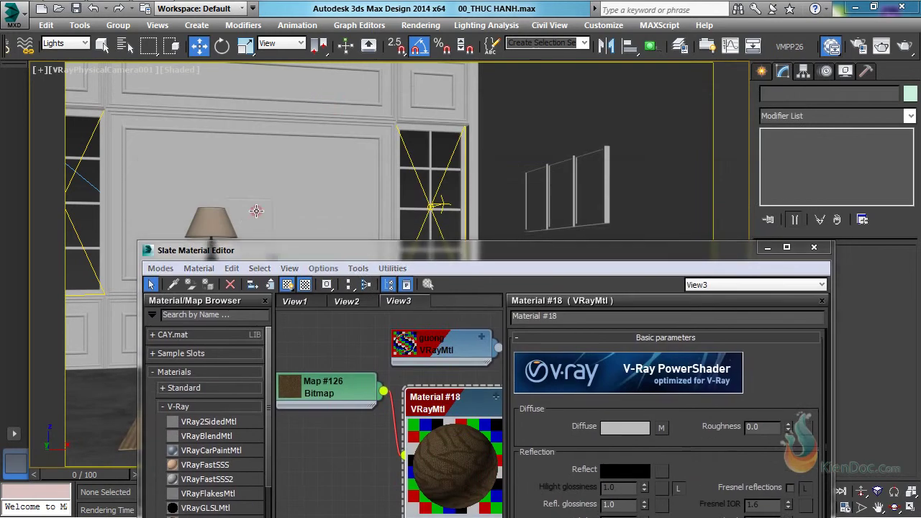
click(68, 43)
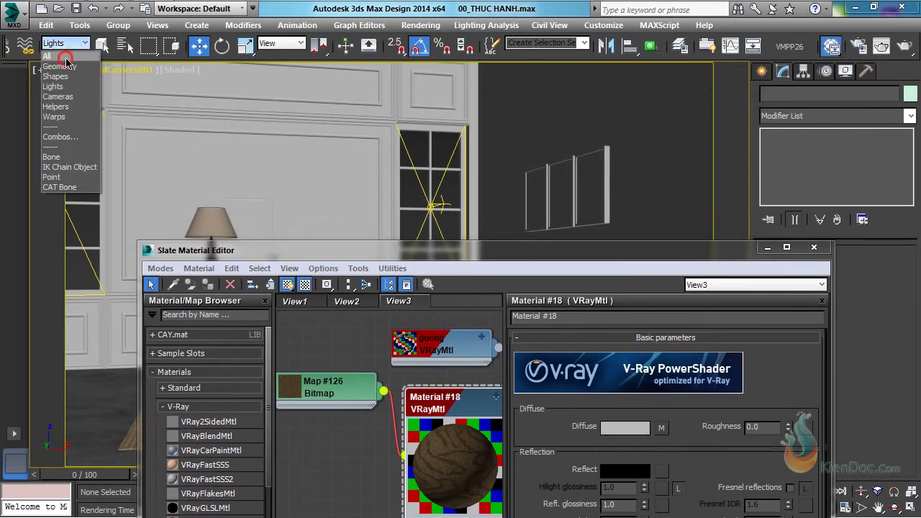
click(58, 53)
click(250, 218)
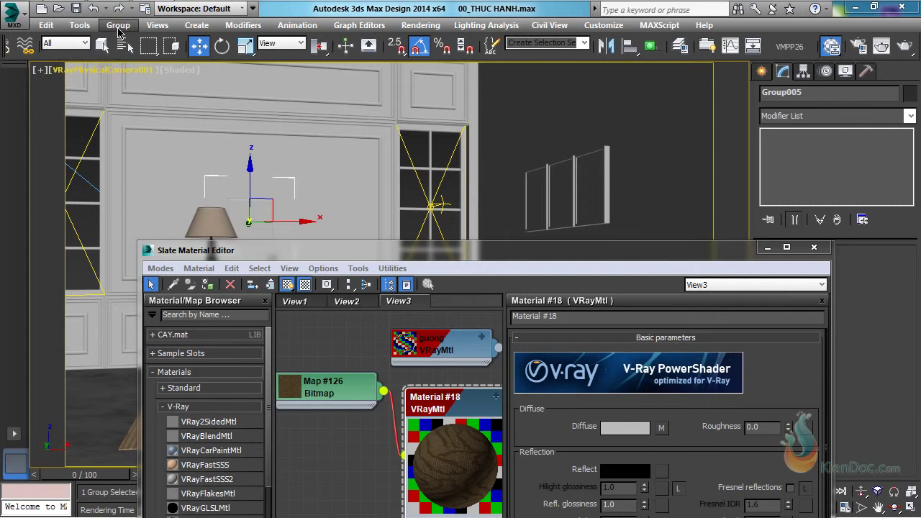
click(118, 25)
click(141, 81)
Assign the brown patterned Material #18 to the mirror's frame and the guong material to its inner pane.
click(251, 204)
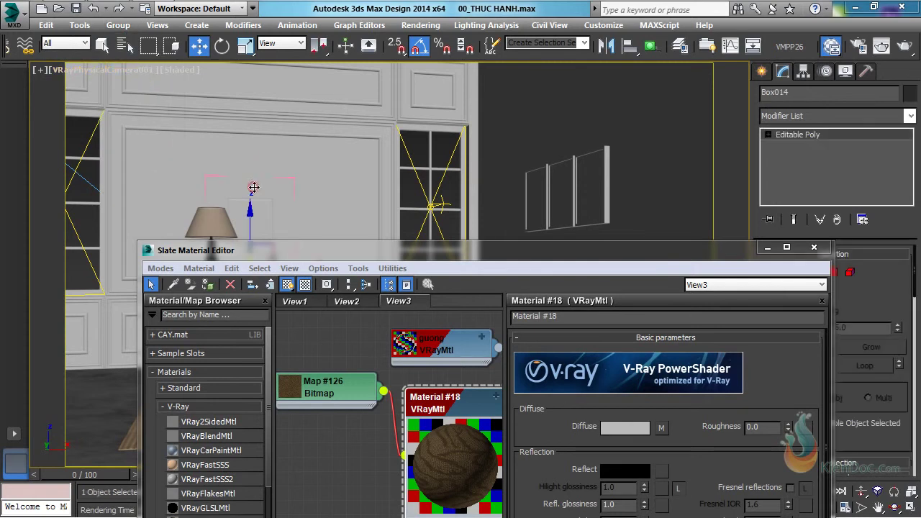
click(207, 284)
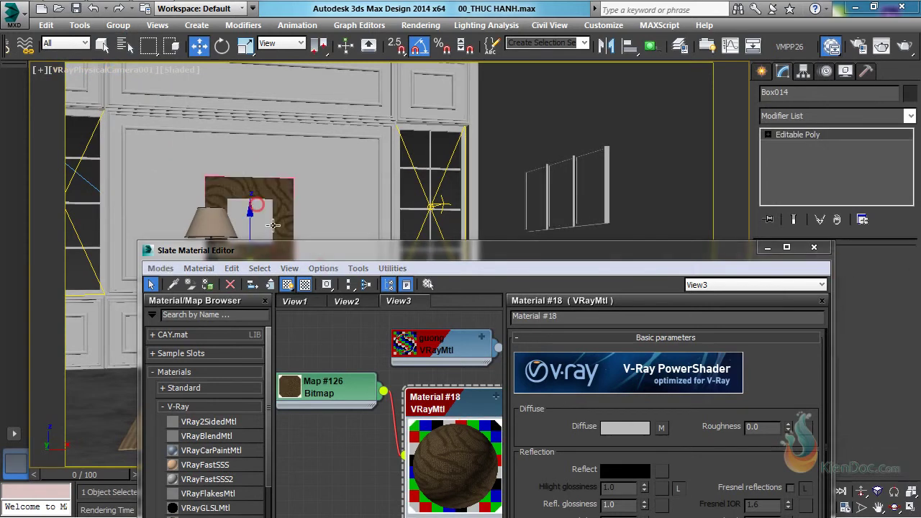
click(255, 203)
click(204, 285)
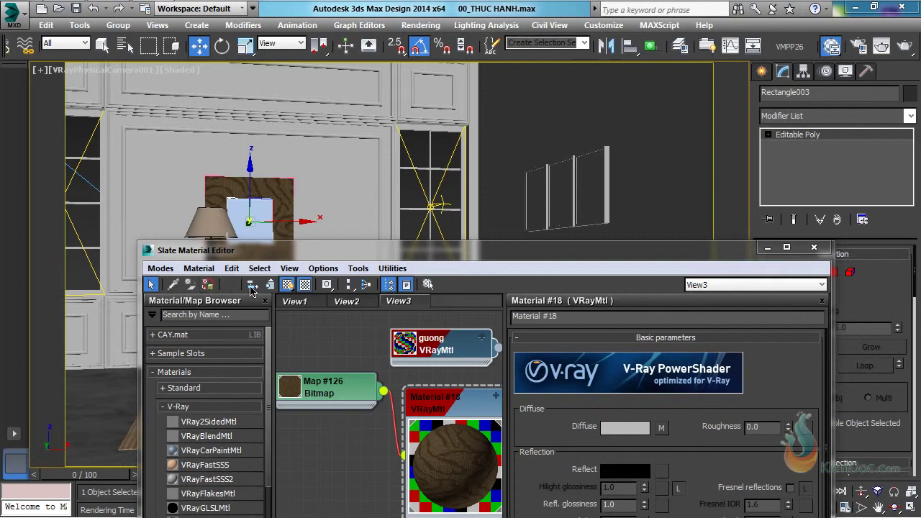
Duplicate the Material #18 node together with its bitmap three times, stacking the copies below the original.
drag(693, 255, 705, 99)
middle_drag(380, 328, 425, 329)
scroll(428, 329, down, 2)
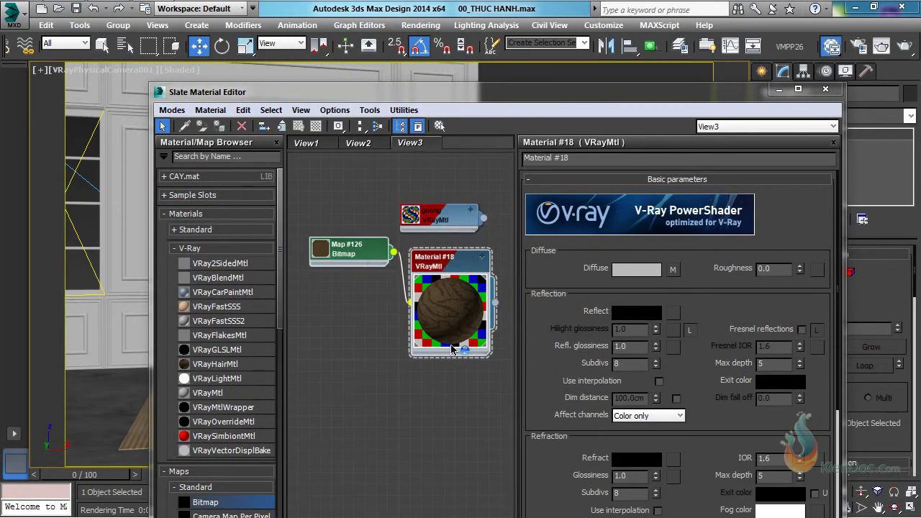
shift+drag(451, 346, 450, 395)
middle_drag(446, 400, 456, 306)
drag(441, 430, 373, 281)
shift+drag(455, 336, 456, 459)
middle_drag(458, 461, 444, 375)
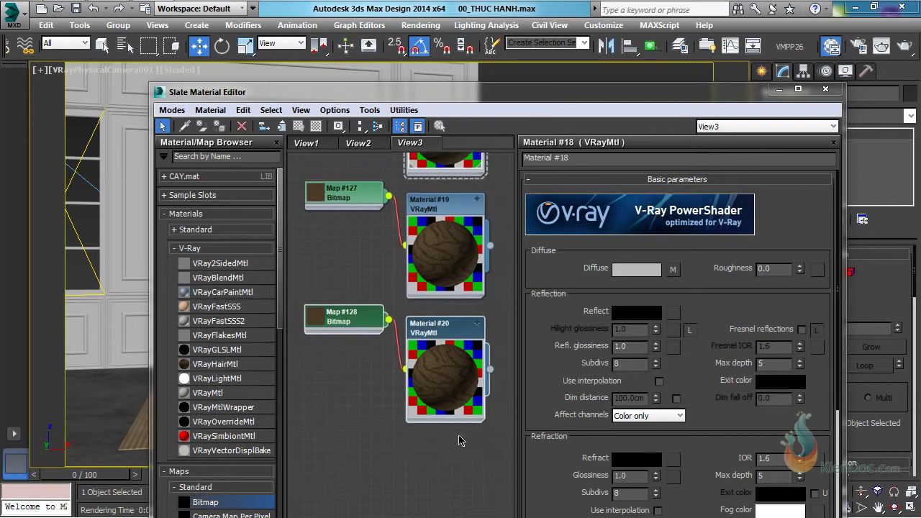
drag(460, 448, 354, 312)
mouse_move(439, 416)
shift+mouse_down()
mouse_move(436, 461)
mouse_move(438, 452)
shift+mouse_up()
middle_drag(451, 423, 459, 425)
Turn on viewport shading for the three copied materials, Material #19, #20 and #21.
click(454, 206)
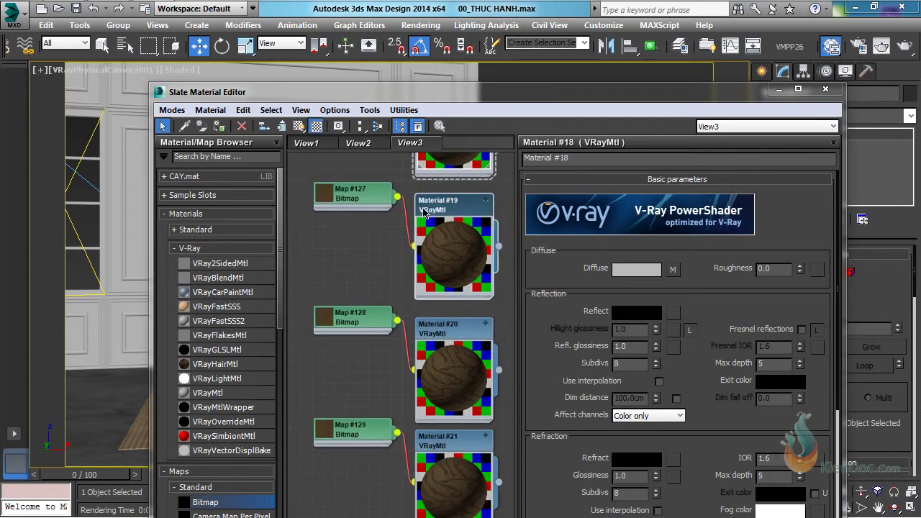
click(300, 126)
click(445, 333)
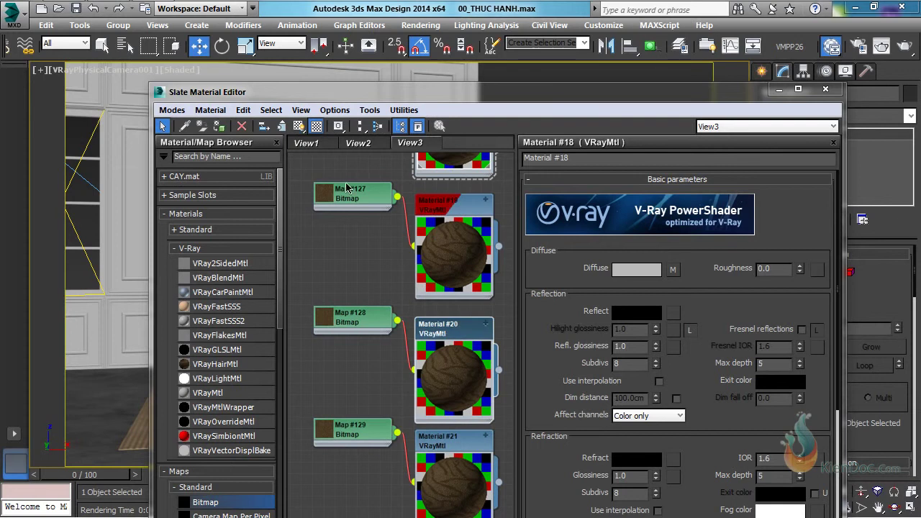
click(316, 126)
click(448, 440)
click(316, 126)
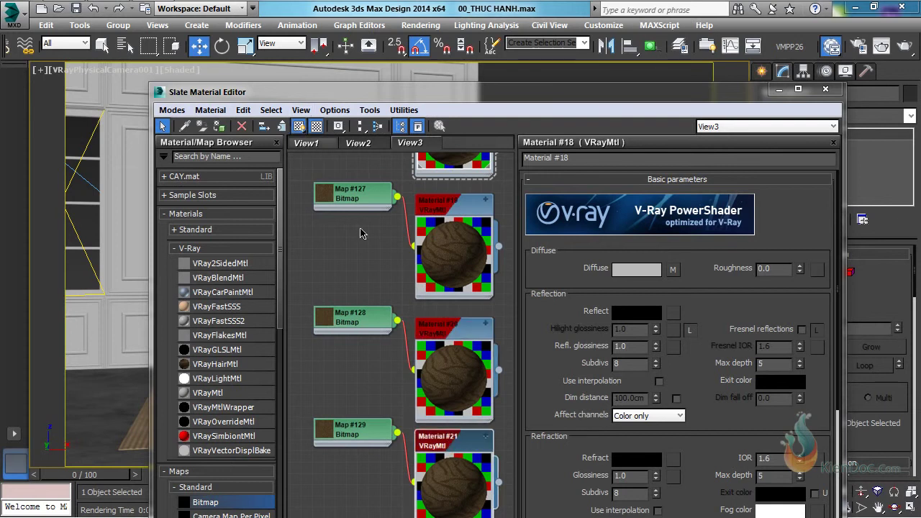
Replace the bitmap of Map #127 with 012-500x500.jpg.
double_click(356, 195)
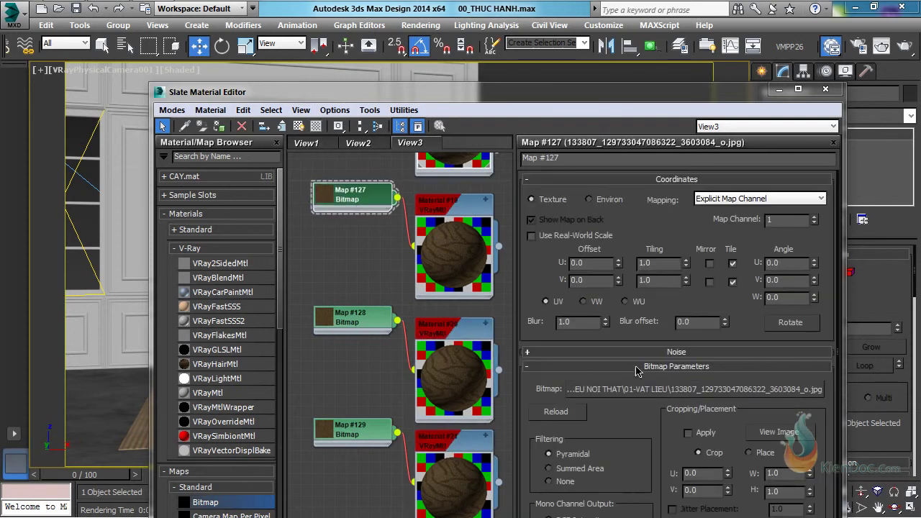
click(675, 389)
double_click(316, 152)
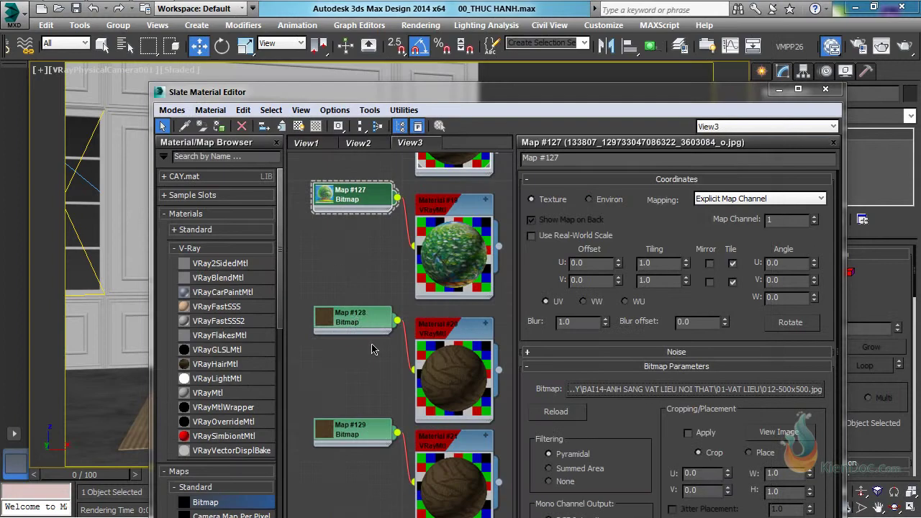
Replace the bitmap of Map #128 with 020-500x500.jpg.
double_click(356, 319)
click(676, 385)
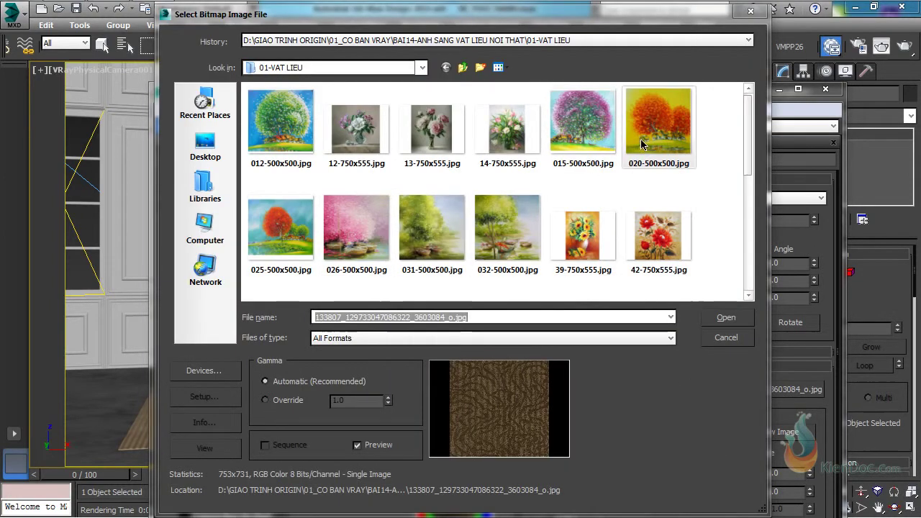
double_click(658, 121)
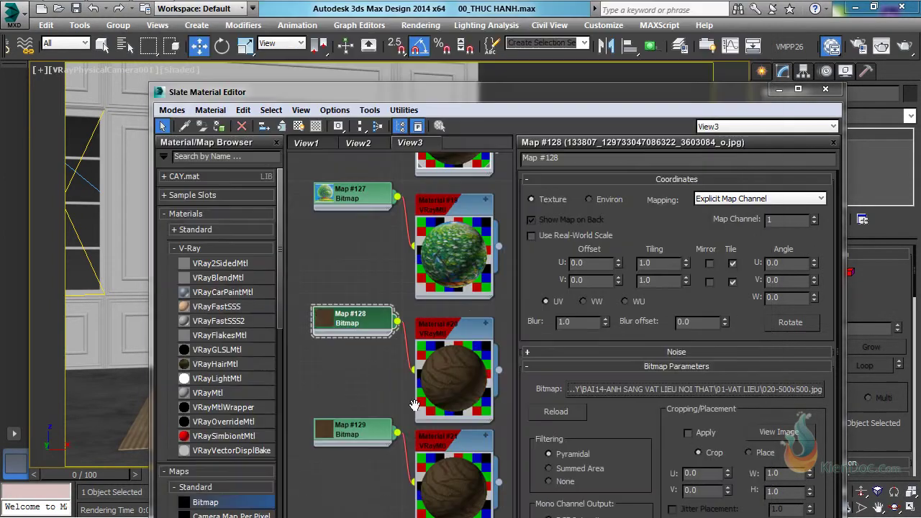
Replace the bitmap of Map #129 with 012-500x500.jpg.
double_click(350, 442)
click(676, 390)
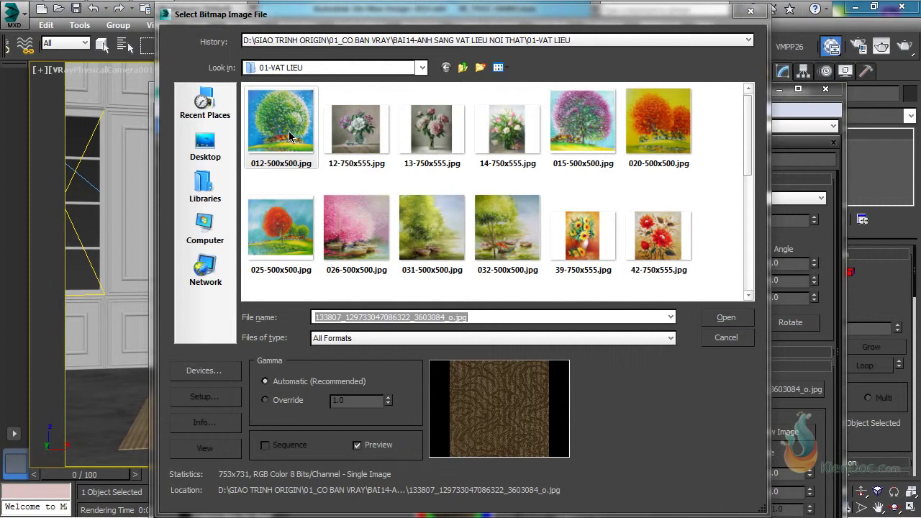
double_click(270, 112)
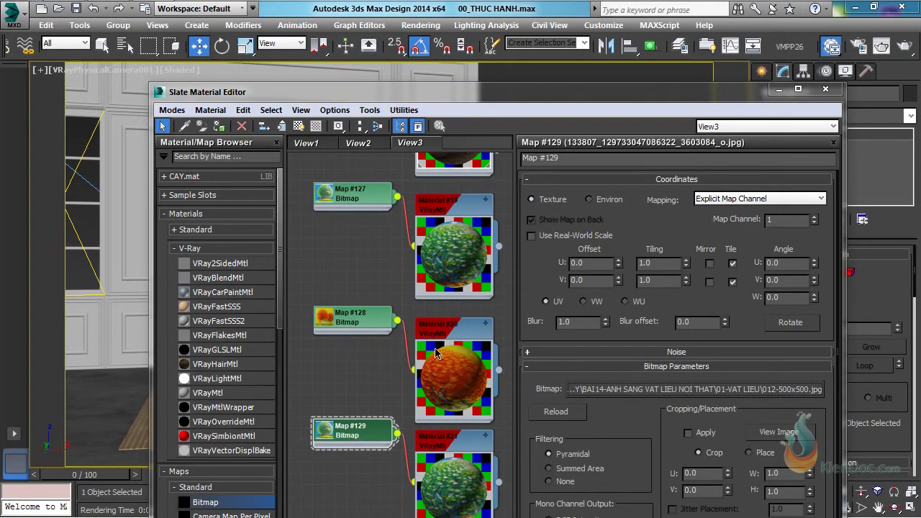
Frame the three-panel picture group on the side wall in a perspective view and open the group.
drag(512, 92, 494, 308)
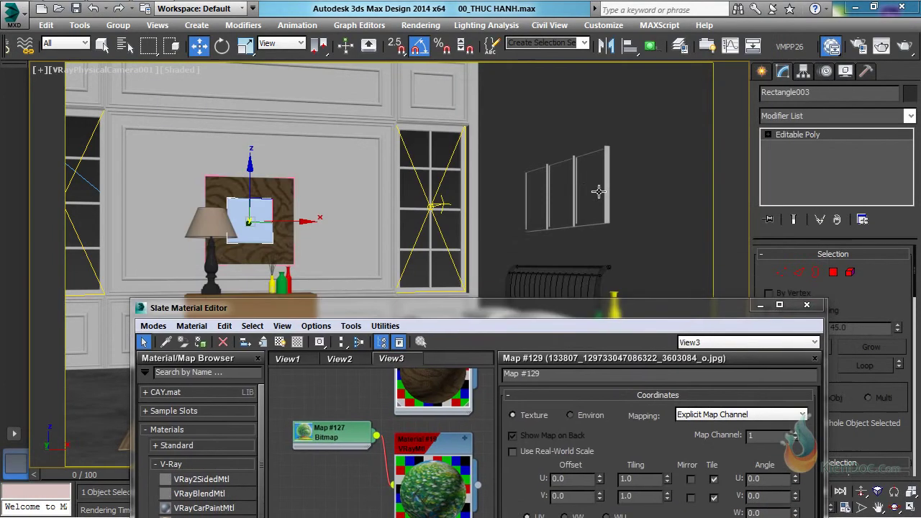
click(573, 188)
key(p)
key(z)
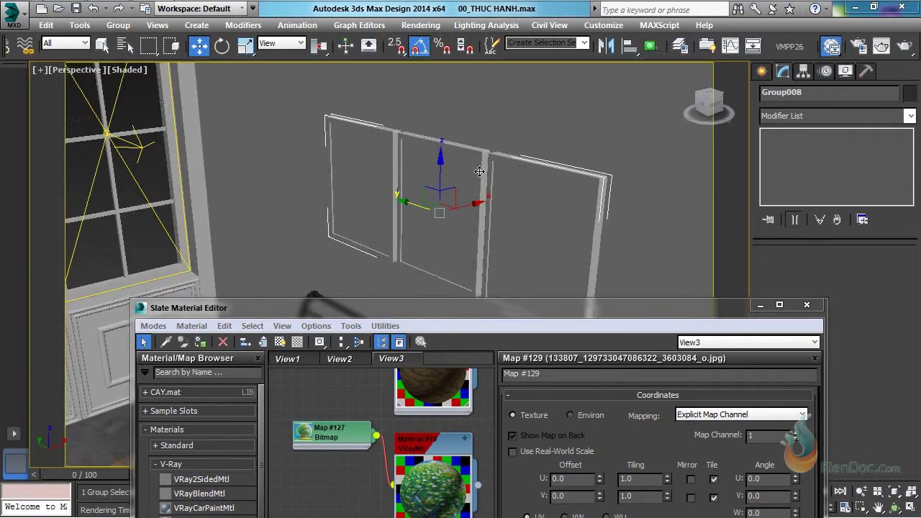
middle_drag(486, 188, 473, 164)
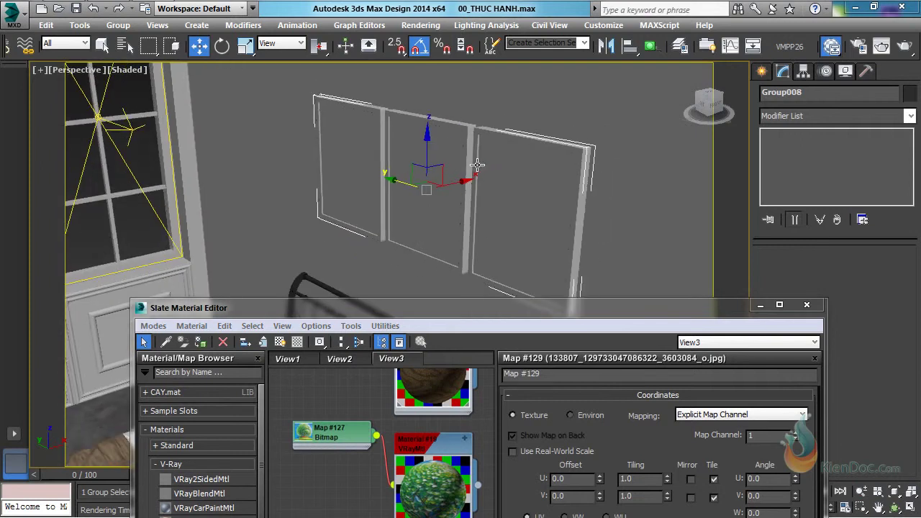
click(118, 25)
click(131, 80)
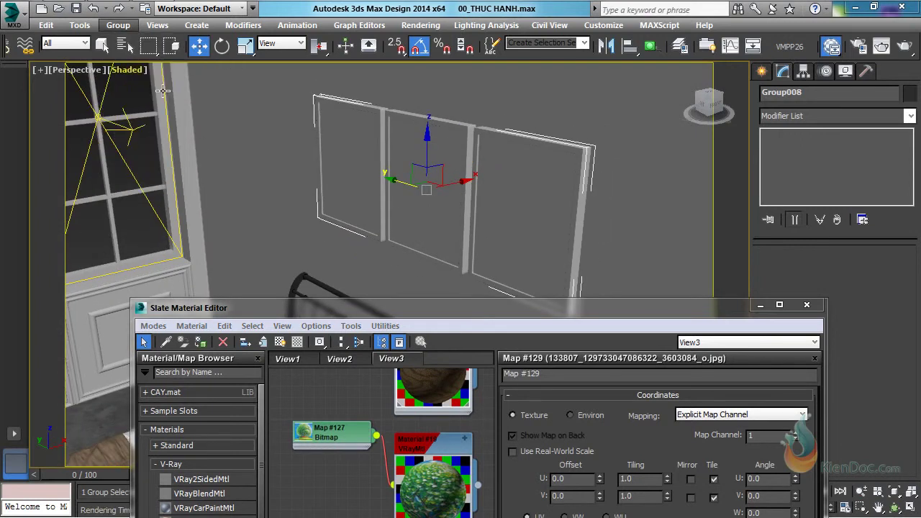
Assign the kinh glass material to the three panes covering the wall pictures and hide the panes.
click(382, 204)
ctrl+click(440, 195)
ctrl+click(521, 207)
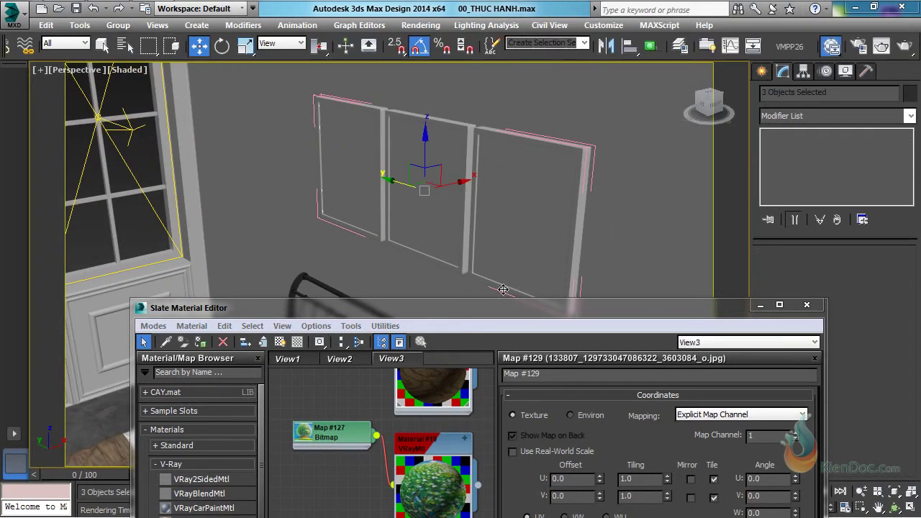
click(300, 359)
middle_drag(433, 430, 426, 479)
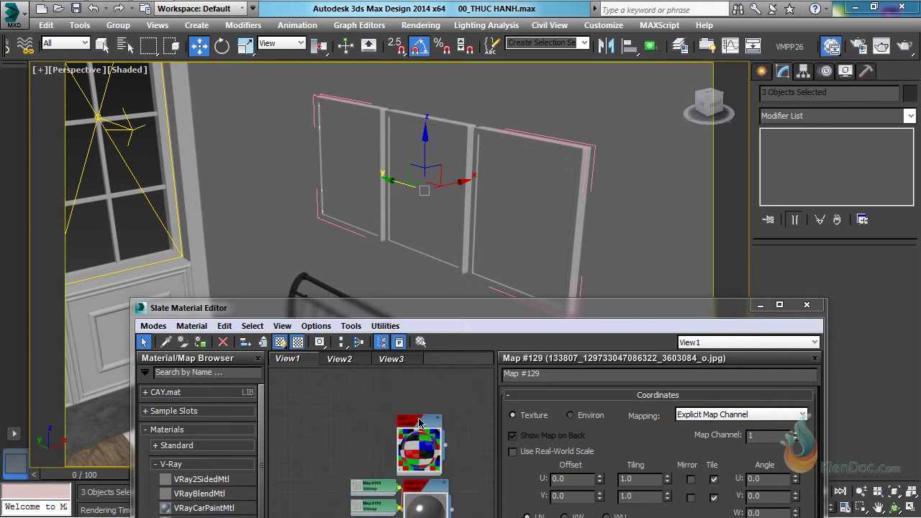
right_click(435, 166)
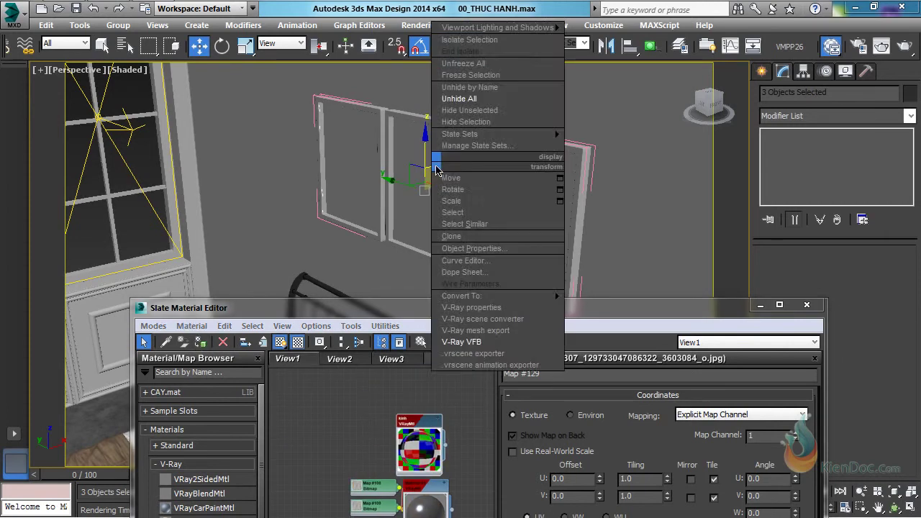
click(454, 122)
Assign Material #19 with the green tree painting to the first picture panel, the one nearest the window.
click(334, 157)
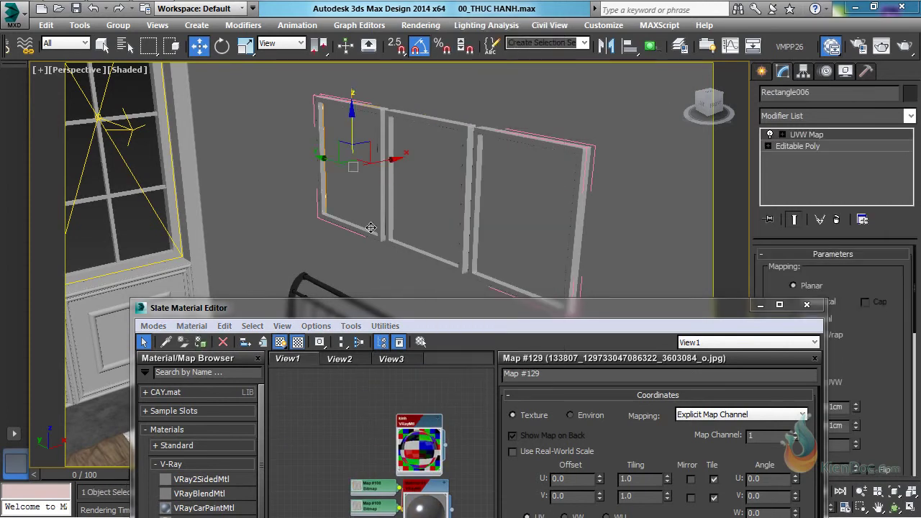
drag(450, 316, 441, 191)
middle_drag(408, 439, 403, 382)
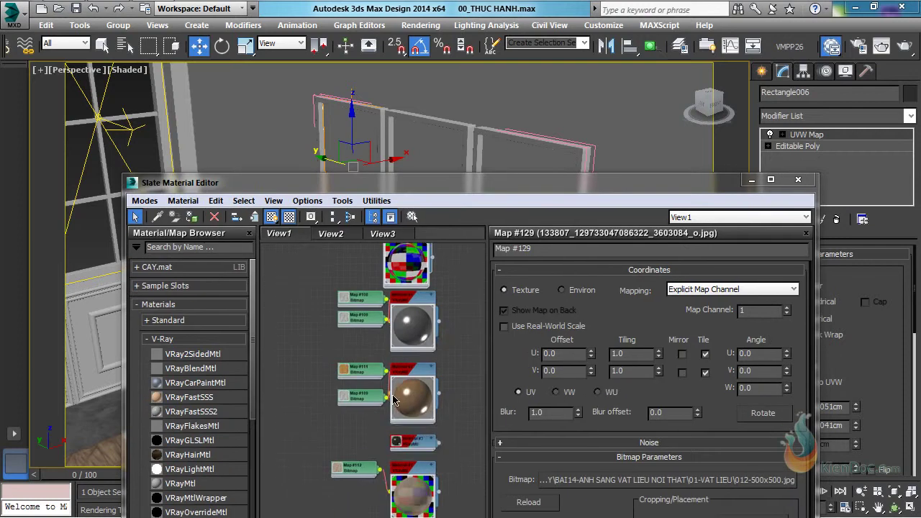
scroll(402, 389, down, 3)
middle_drag(401, 467, 400, 385)
scroll(393, 329, up, 2)
scroll(410, 331, up, 2)
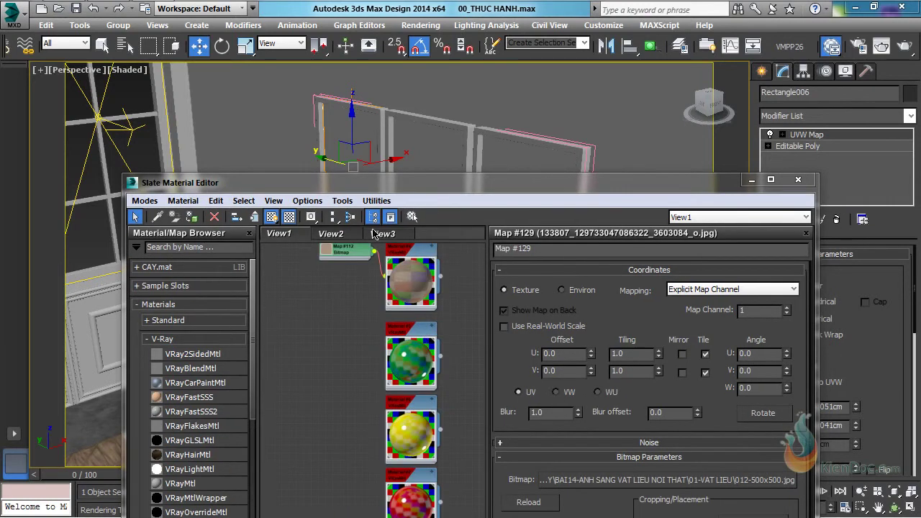
click(382, 234)
scroll(309, 360, up, 3)
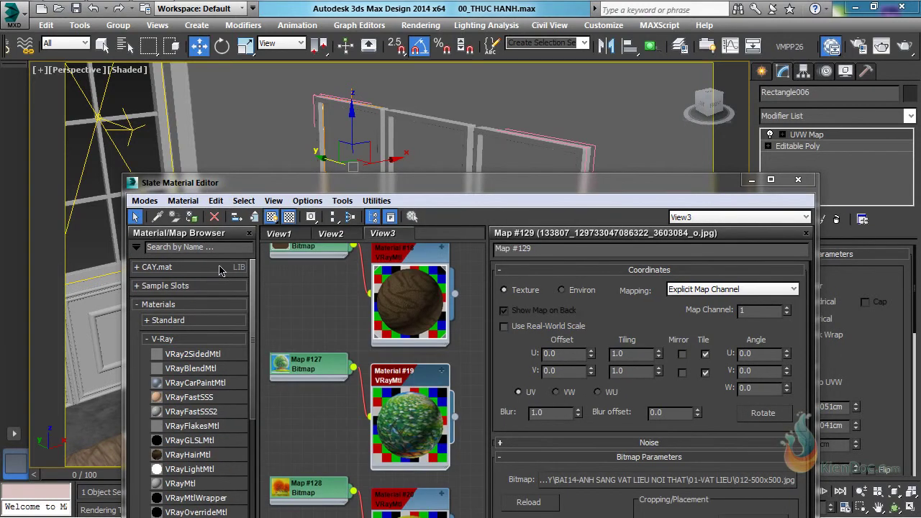
click(193, 218)
Assign Material #20 with the orange tree painting to the middle picture panel.
click(432, 144)
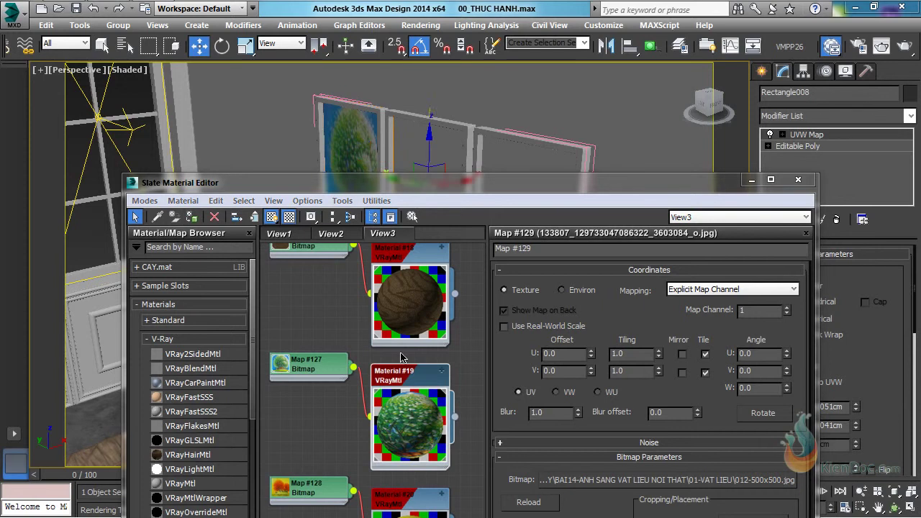
middle_drag(415, 497, 392, 356)
click(309, 311)
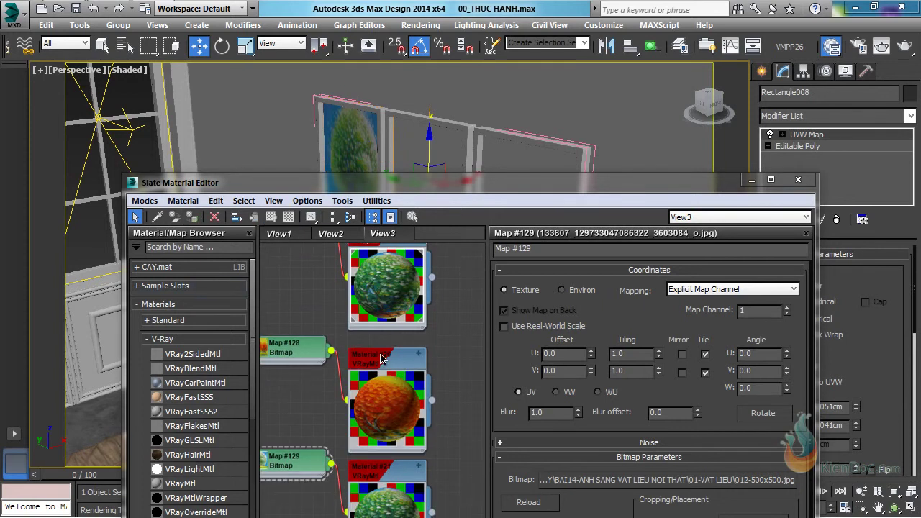
click(382, 358)
click(192, 219)
Assign Material #21 with the green tree painting to the third picture panel.
click(524, 155)
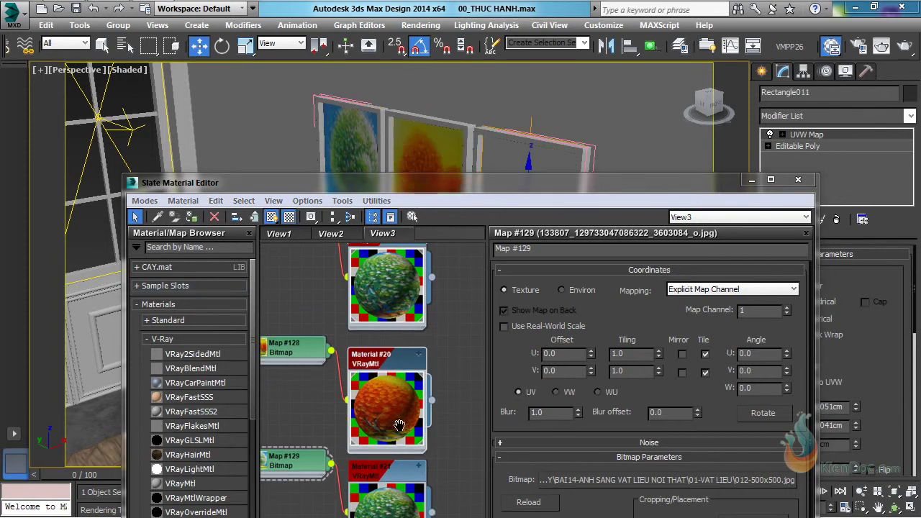
middle_drag(402, 436, 415, 360)
click(398, 404)
click(192, 217)
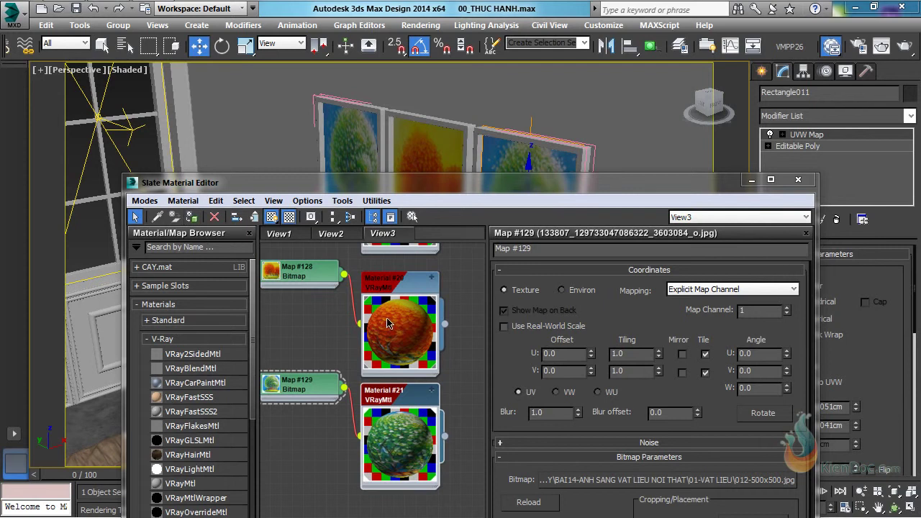
Select the three picture frames and assign the black Material #3 to them.
drag(438, 192, 447, 276)
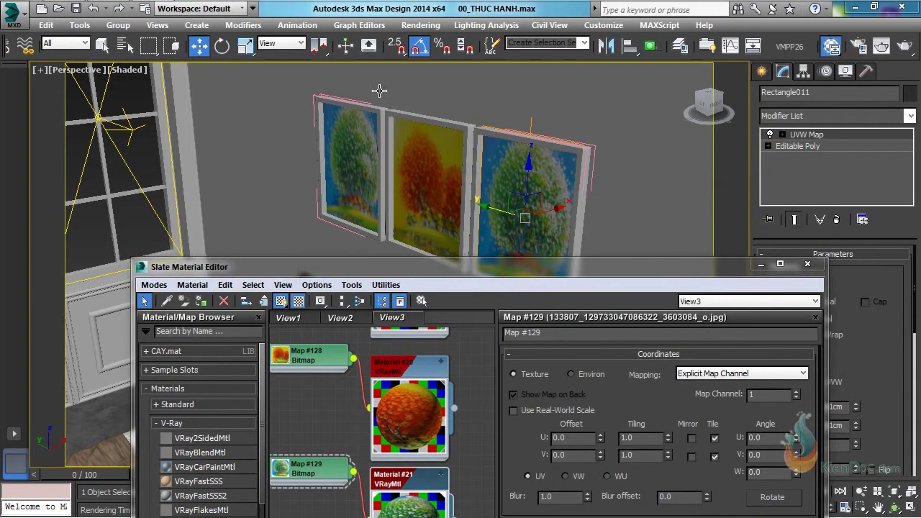
scroll(407, 188, up, 3)
click(403, 186)
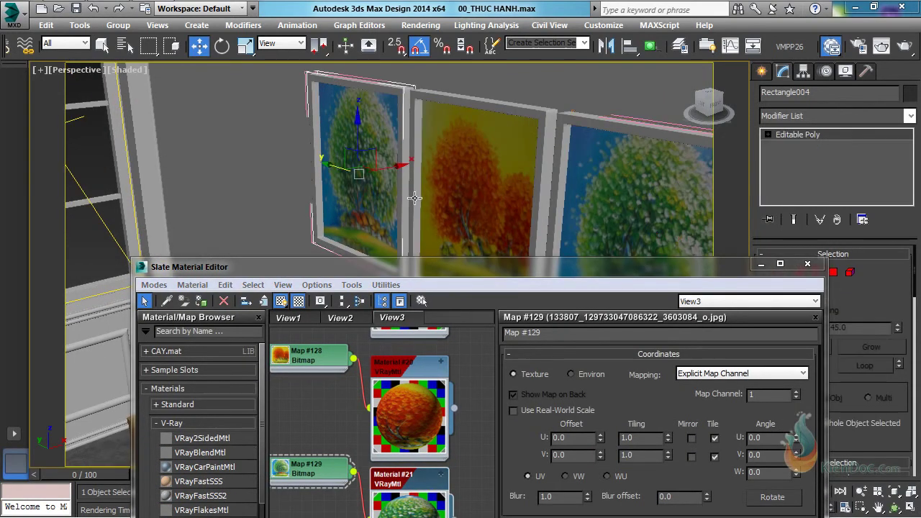
ctrl+click(533, 212)
ctrl+click(557, 205)
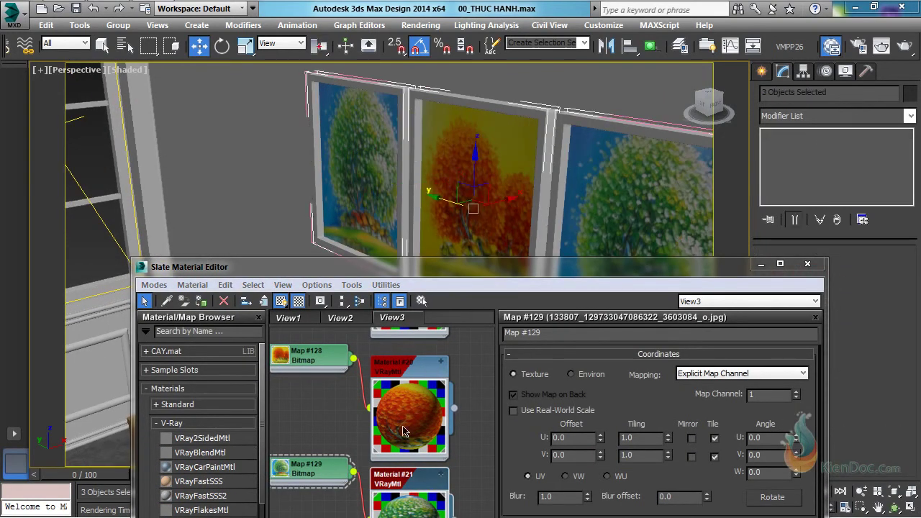
click(289, 317)
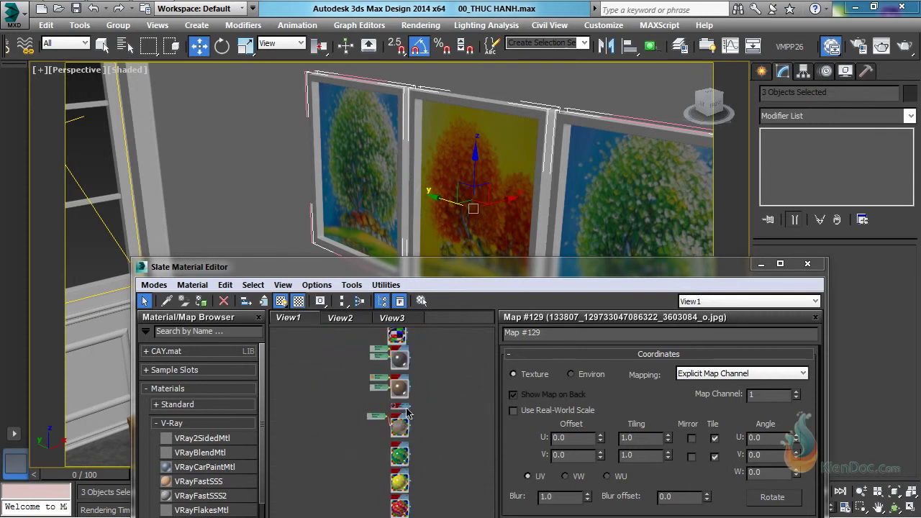
scroll(408, 412, up, 5)
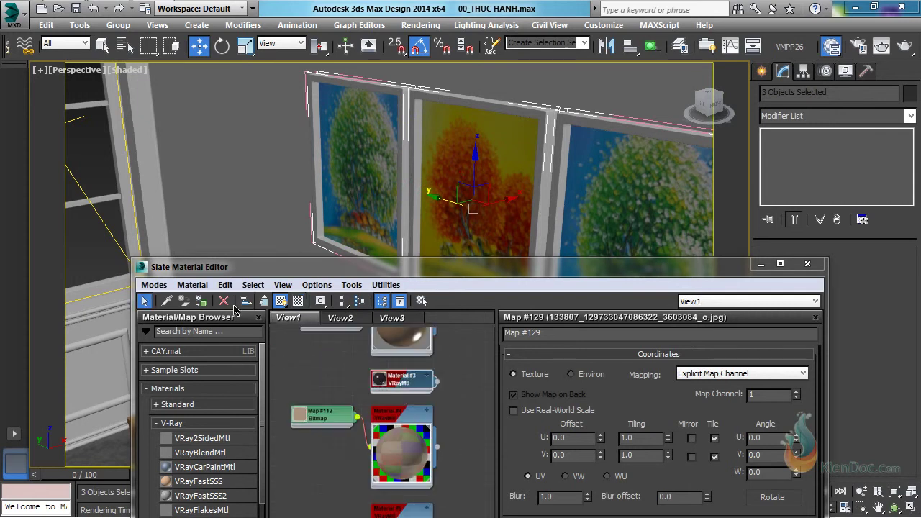
click(202, 301)
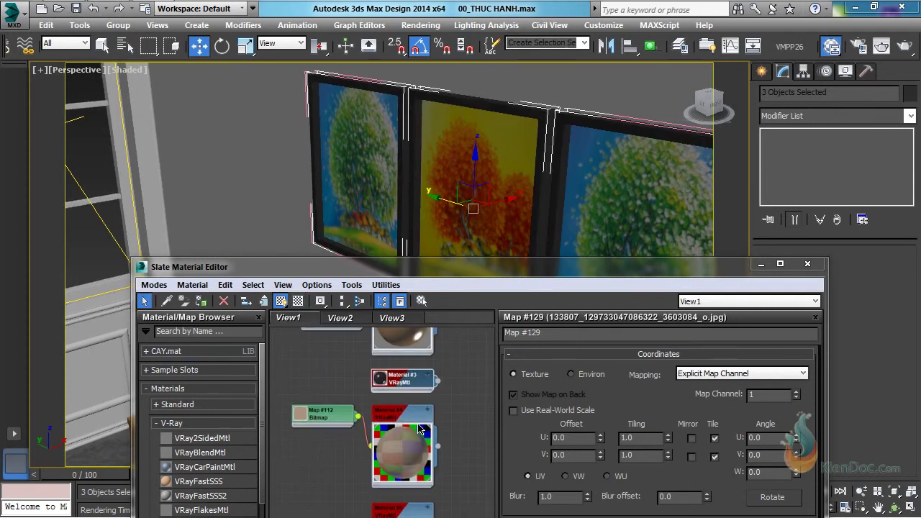
Close the material editor and unhide all hidden objects.
click(807, 263)
right_click(474, 192)
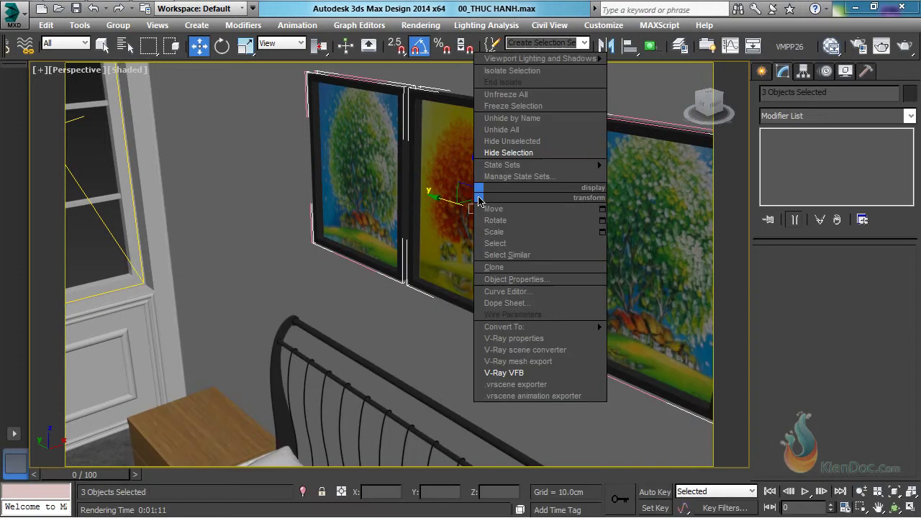
click(506, 130)
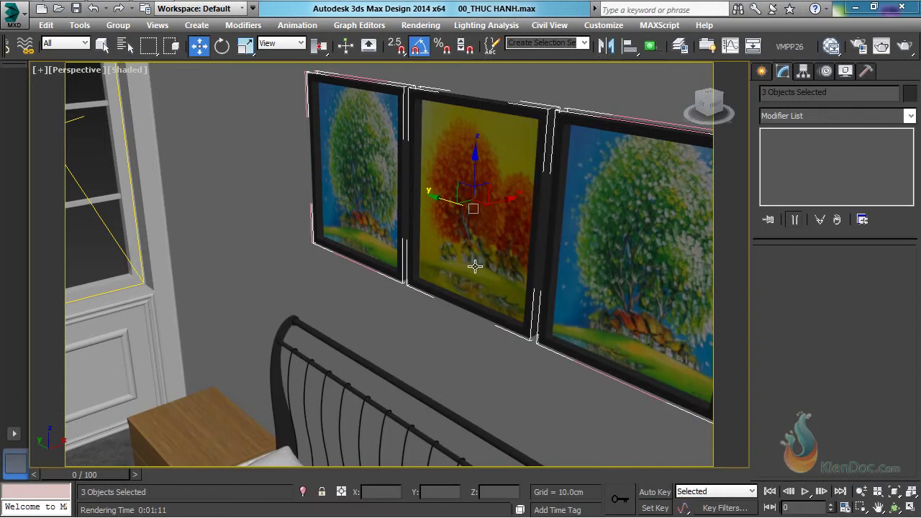
Return to the VRayPhysicalCamera001 view, render the room to check the materials, and close the render window.
key(c)
click(667, 425)
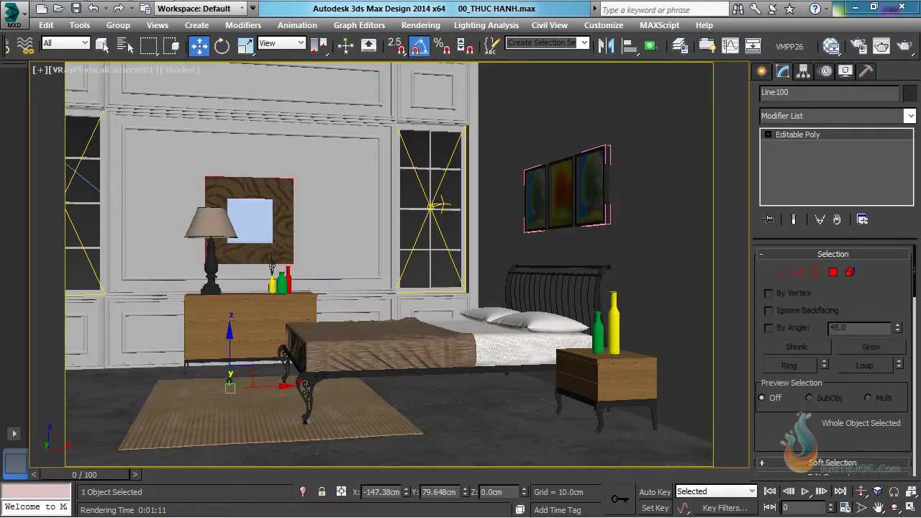
key(shift+q)
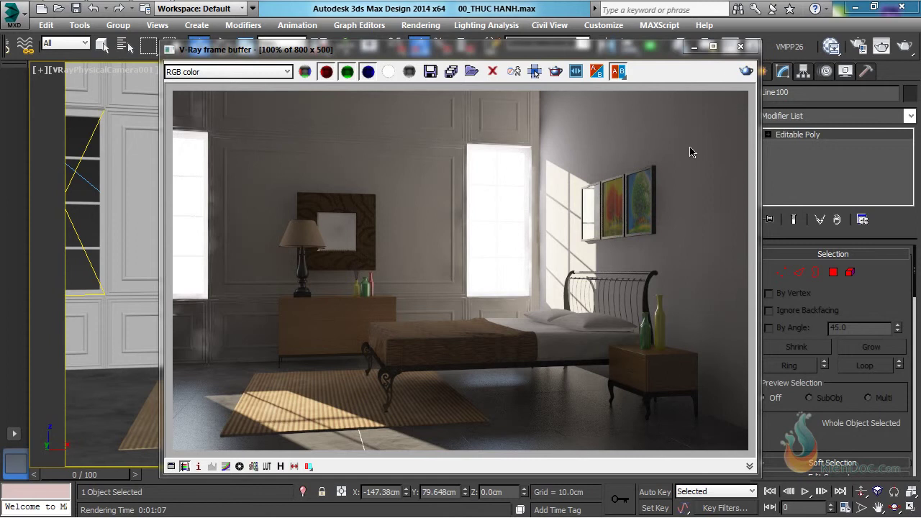
click(740, 46)
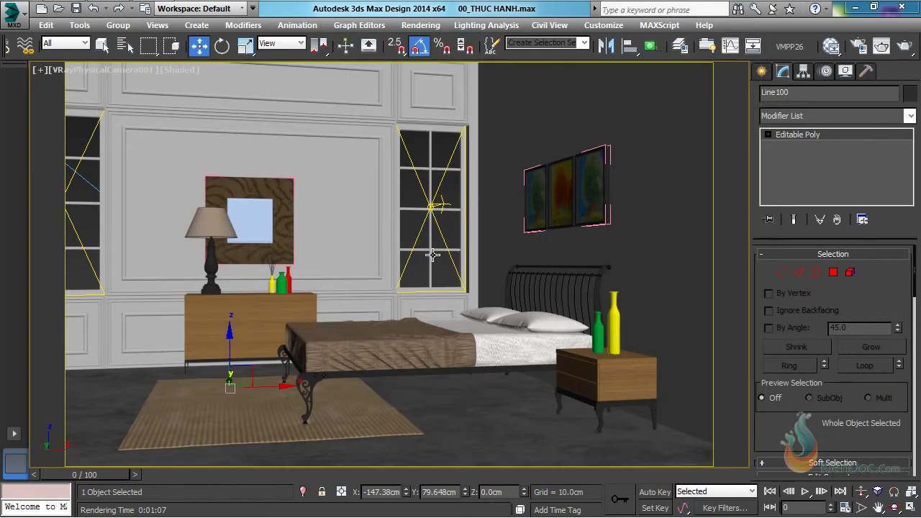
Draw a V-Ray sphere light of about 2.9 cm radius with multiplier 300 at the table lamp's centre in the top wireframe view.
click(761, 71)
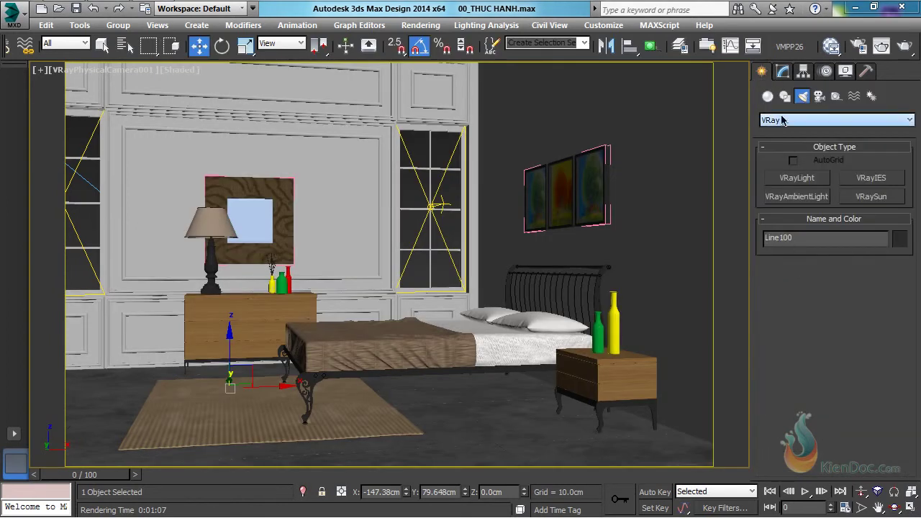
click(796, 179)
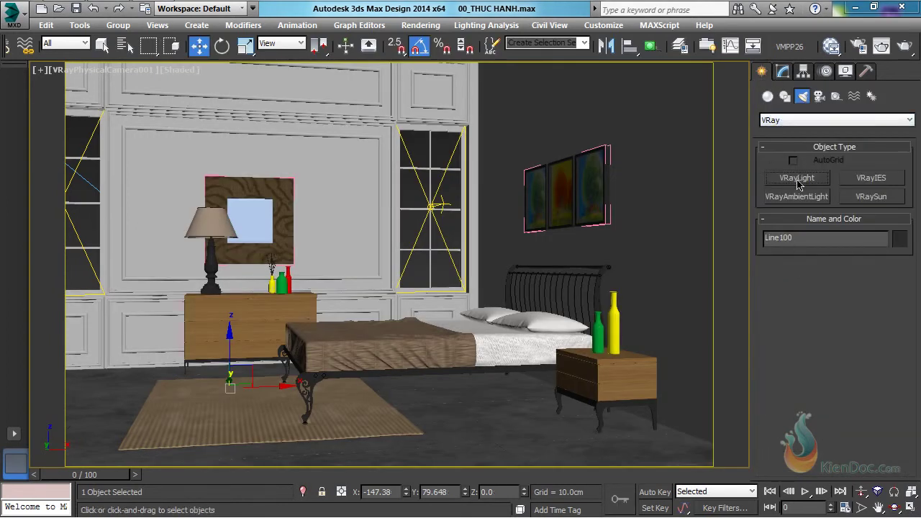
click(831, 315)
click(836, 325)
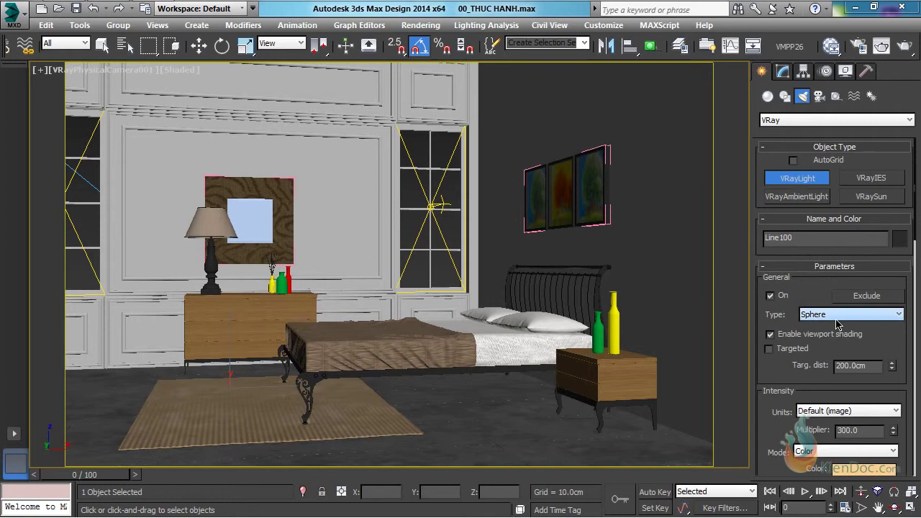
double_click(868, 430)
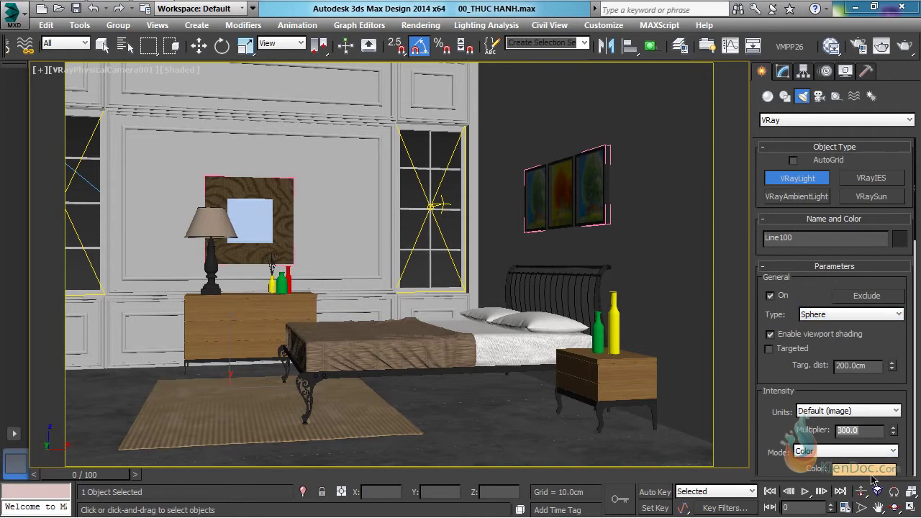
middle_click(308, 245)
key(t)
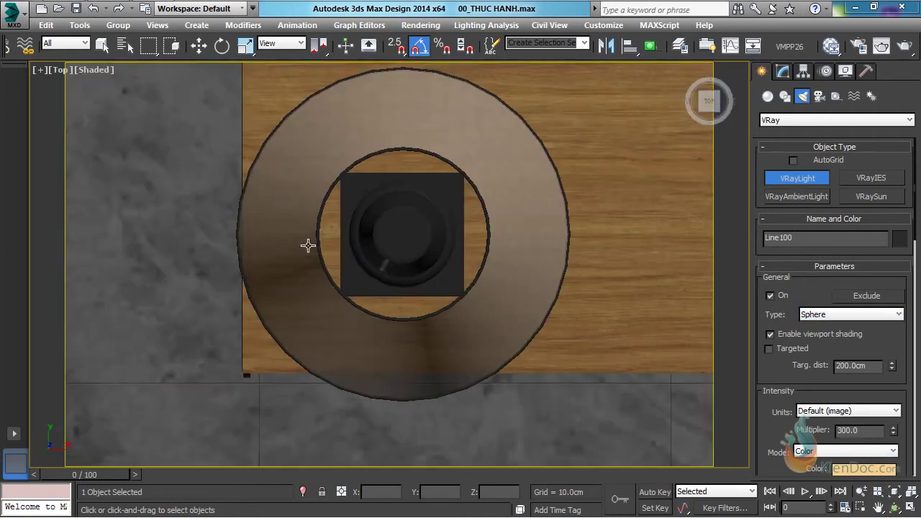
scroll(403, 238, down, 10)
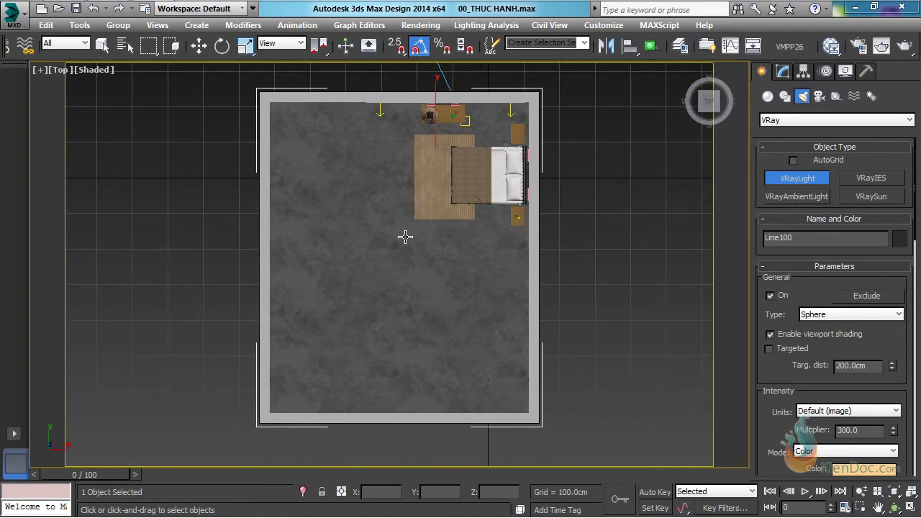
key(F3)
scroll(405, 212, up, 10)
drag(407, 213, 432, 207)
key(w)
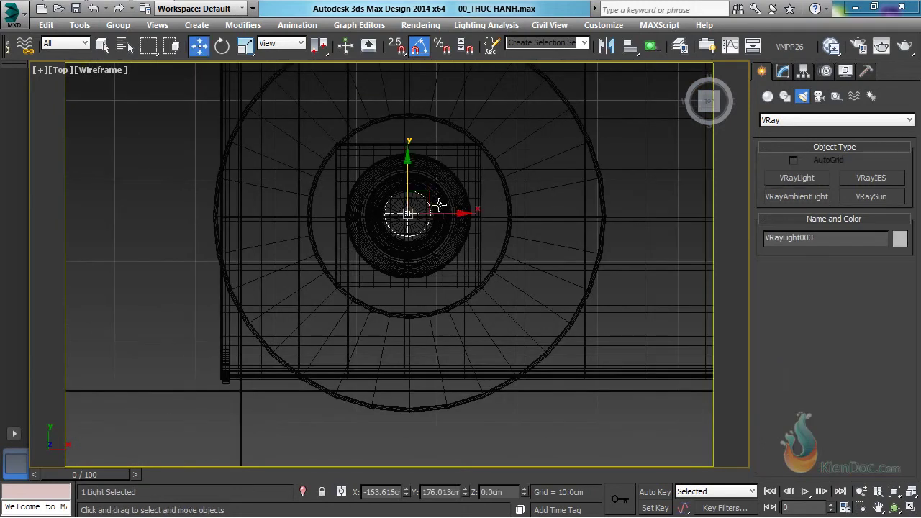
Raise the sphere light in the front view to a height of about 133.6 cm, inside the lampshade just above the lamp stem.
key(f)
key(z)
scroll(425, 210, down, 5)
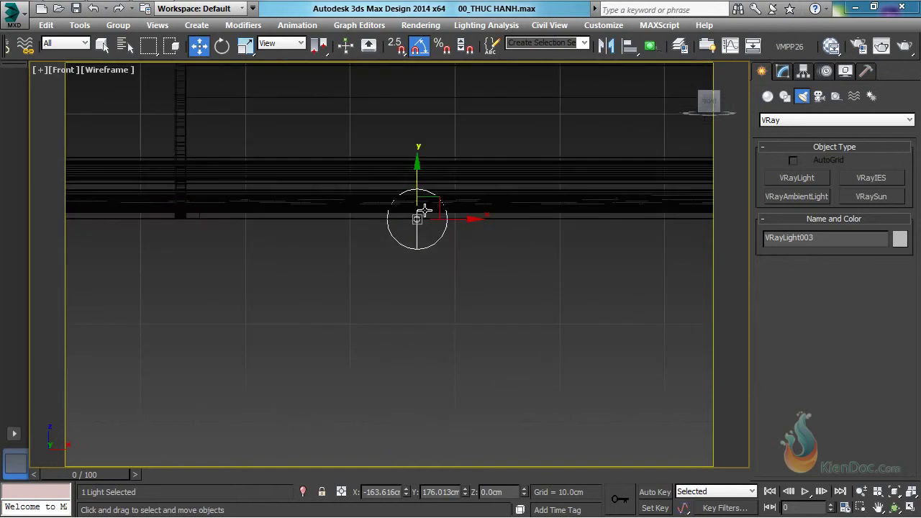
middle_drag(425, 209, 428, 306)
scroll(436, 274, down, 4)
scroll(447, 263, down, 5)
middle_drag(447, 262, 447, 349)
drag(443, 329, 444, 154)
scroll(450, 160, up, 5)
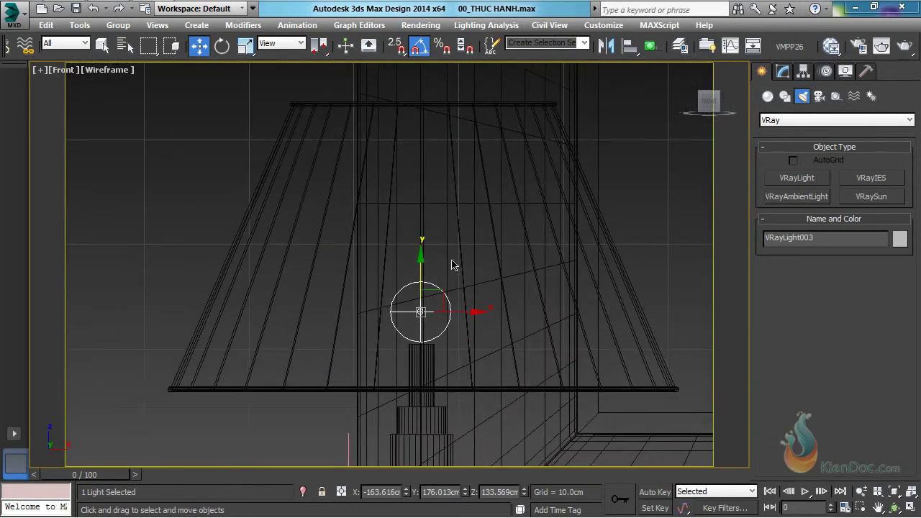
Scale the sphere light up to about 130% and lift it to a height of about 134.3 cm above the stem.
key(r)
drag(432, 294, 446, 278)
key(w)
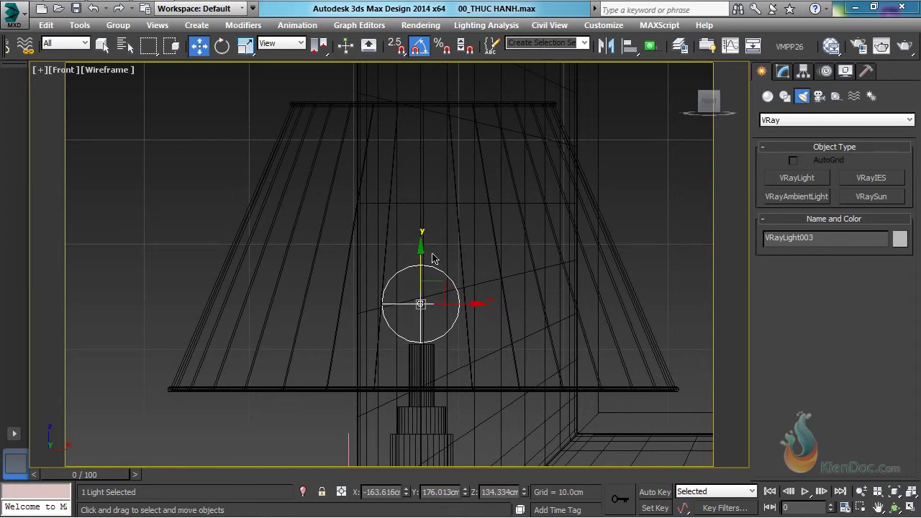
Review the sphere light's size and option settings and return to the shaded camera view.
click(778, 72)
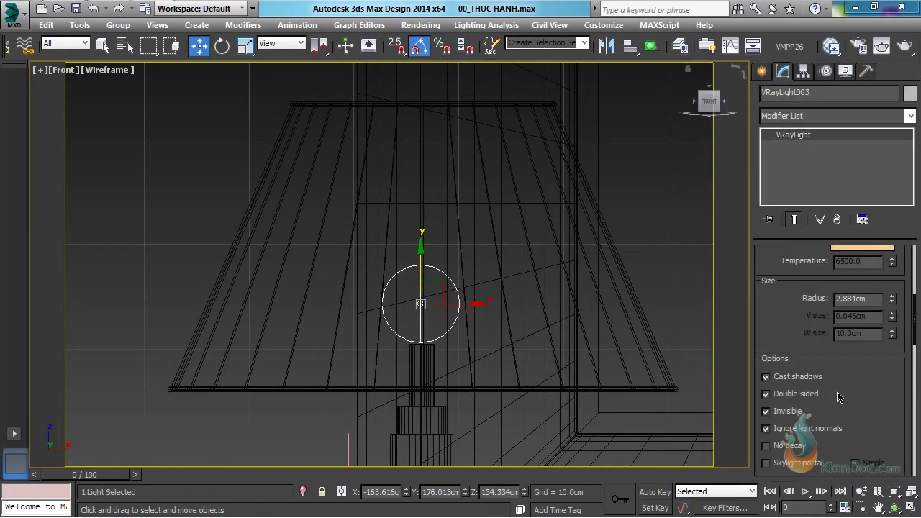
scroll(810, 333, down, 3)
drag(872, 372, 876, 310)
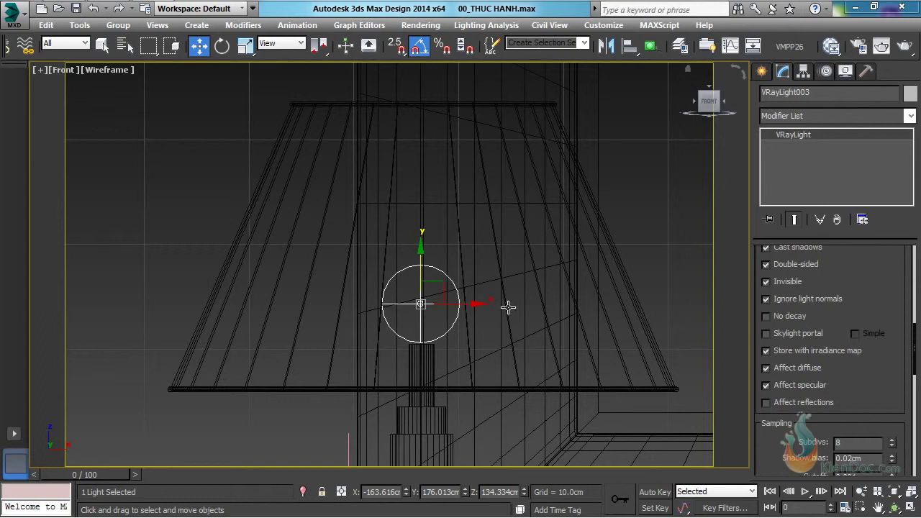
key(c)
key(F3)
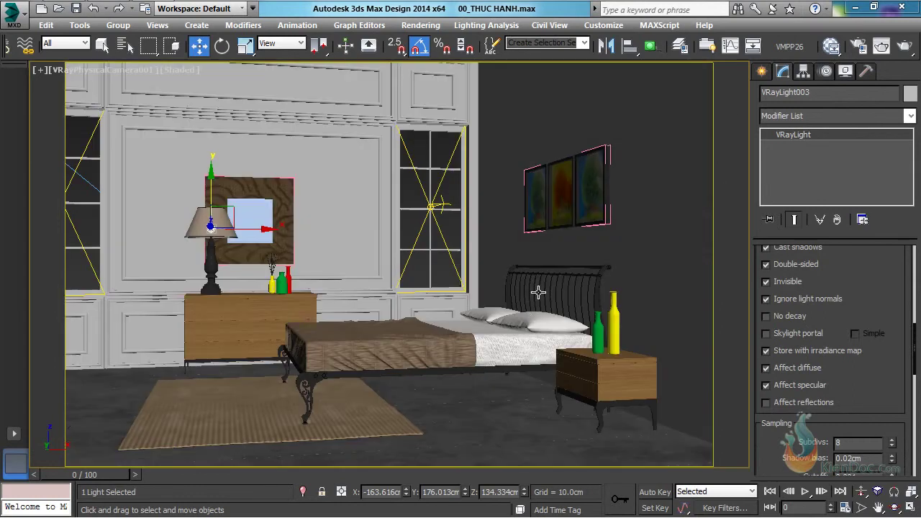
Render the camera view to test the lamp's sphere light and set the light's multiplier to 600.
key(shift+q)
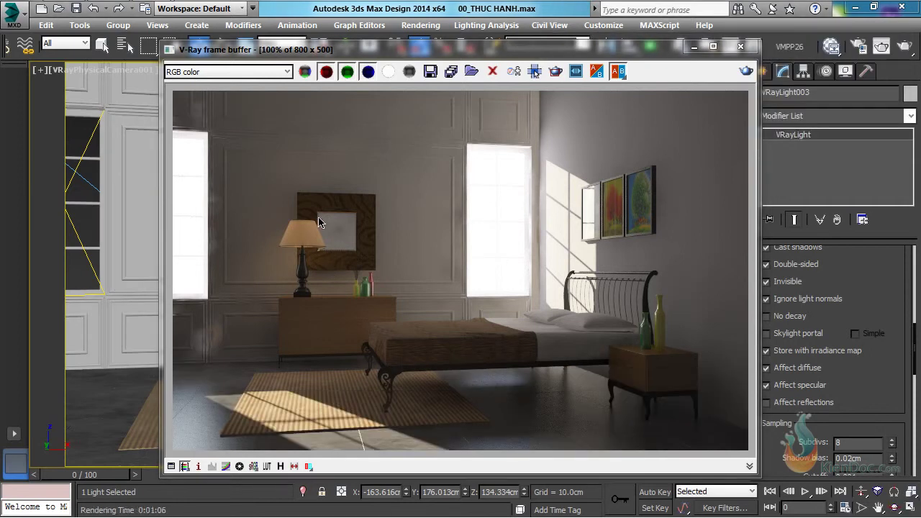
scroll(869, 272, up, 5)
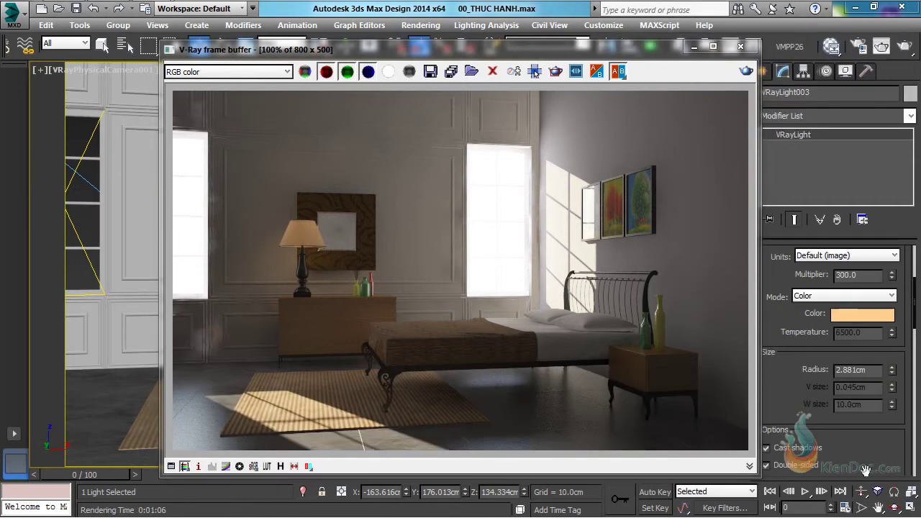
double_click(867, 275)
text(600)
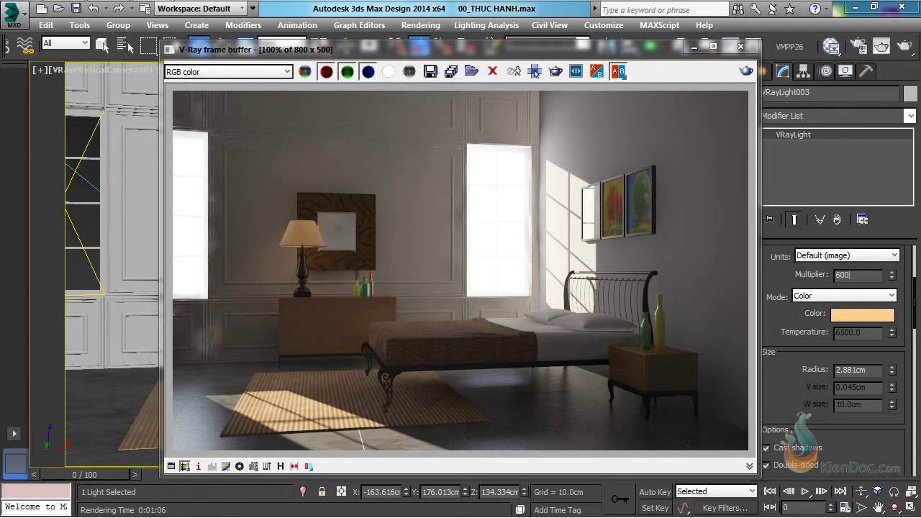
Define a render region around the table lamp, mirror and dresser, and render only that region.
click(554, 72)
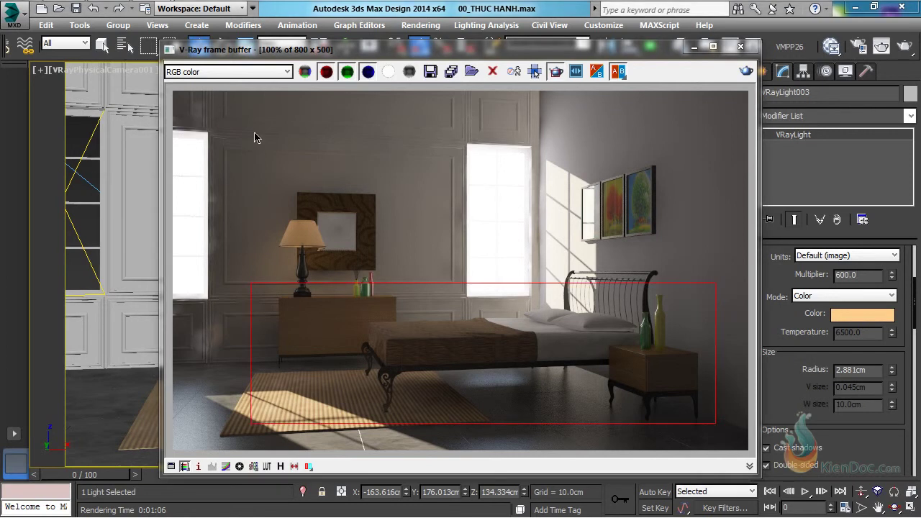
drag(206, 127, 457, 376)
click(747, 71)
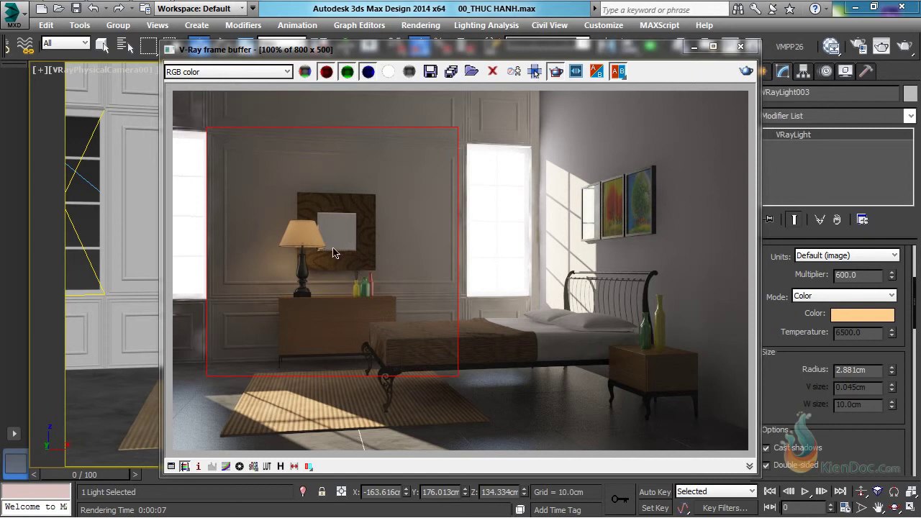
Set the sphere light's multiplier to 1000, re-render the lamp region and switch off region rendering.
drag(869, 277, 811, 277)
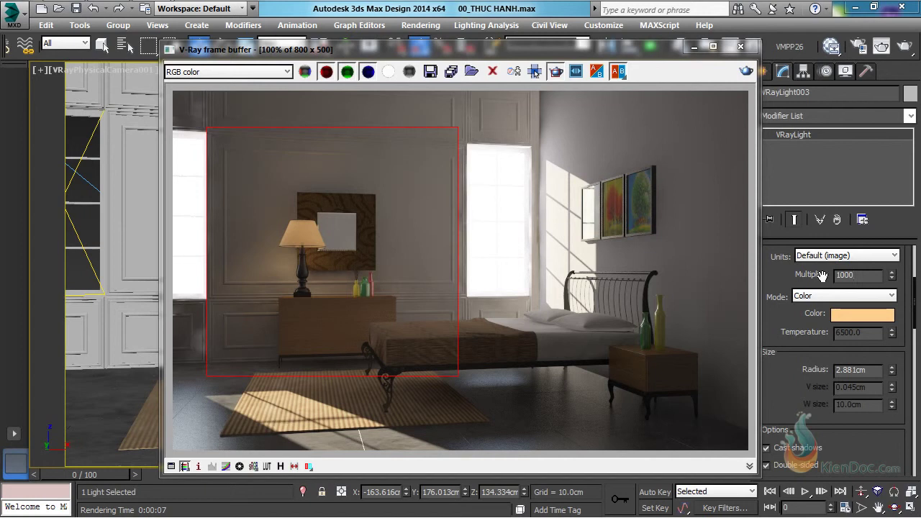
text(1000)
key(Return)
click(747, 70)
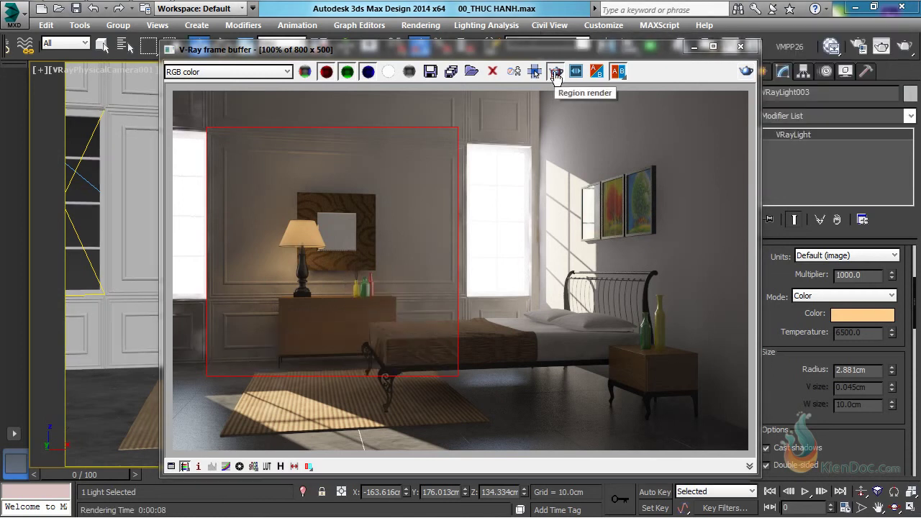
click(555, 73)
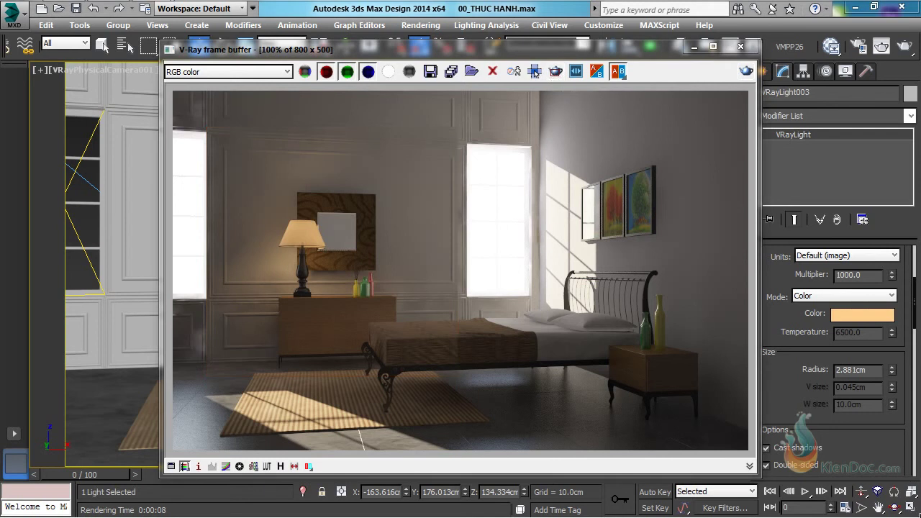